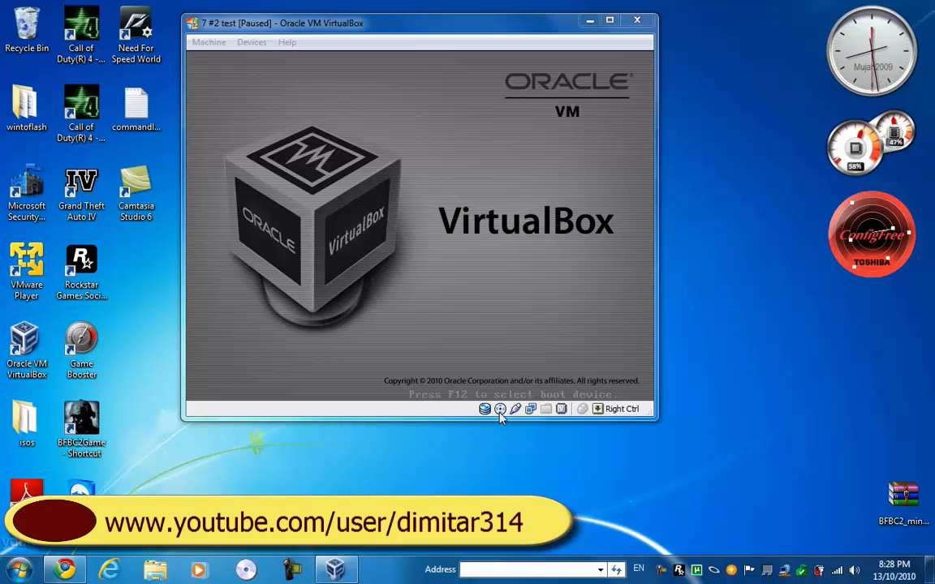
Resume the paused "7 #2 test" virtual machine and reposition its window on the desktop
{"action": "right_click", "coordinate": [500, 409]}
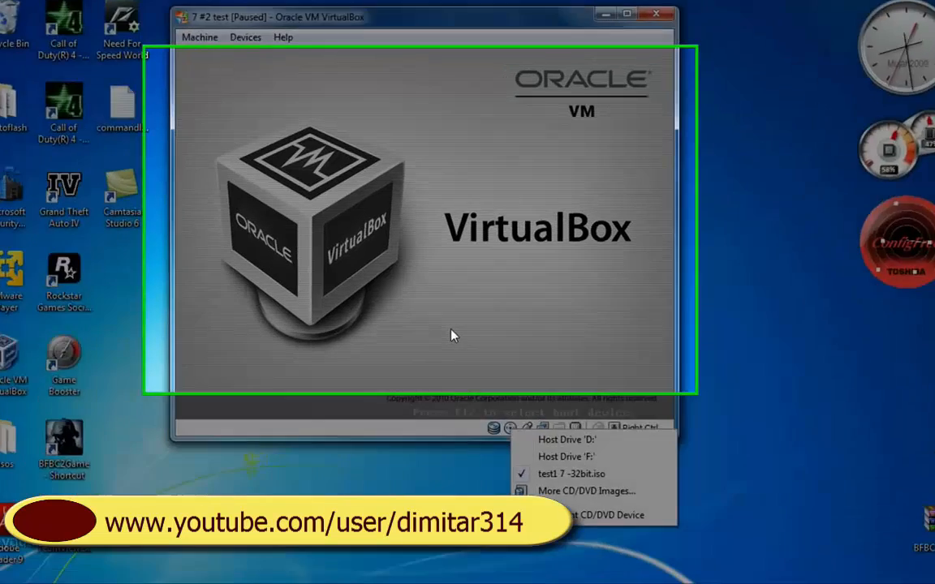
{"action": "left_click", "coordinate": [440, 317]}
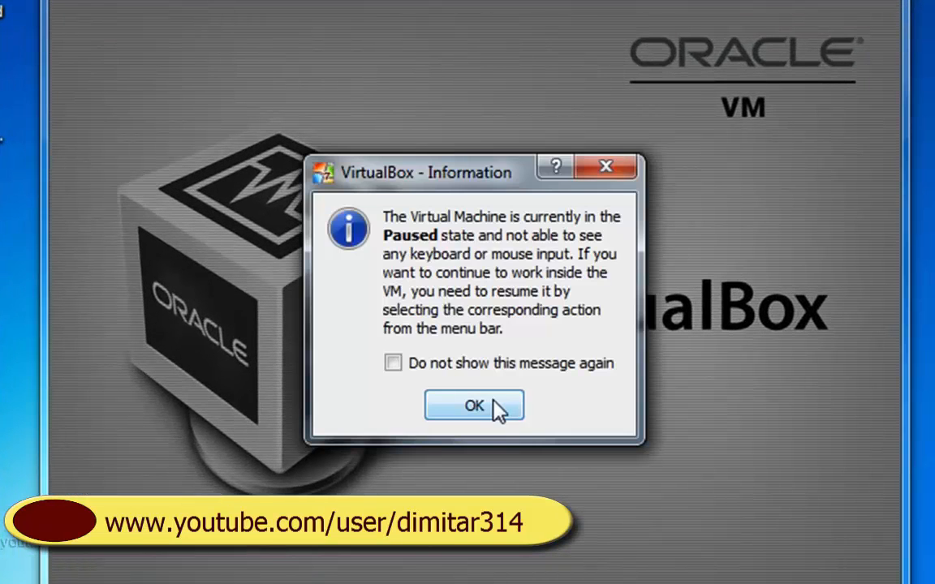
{"action": "left_click", "coordinate": [493, 401]}
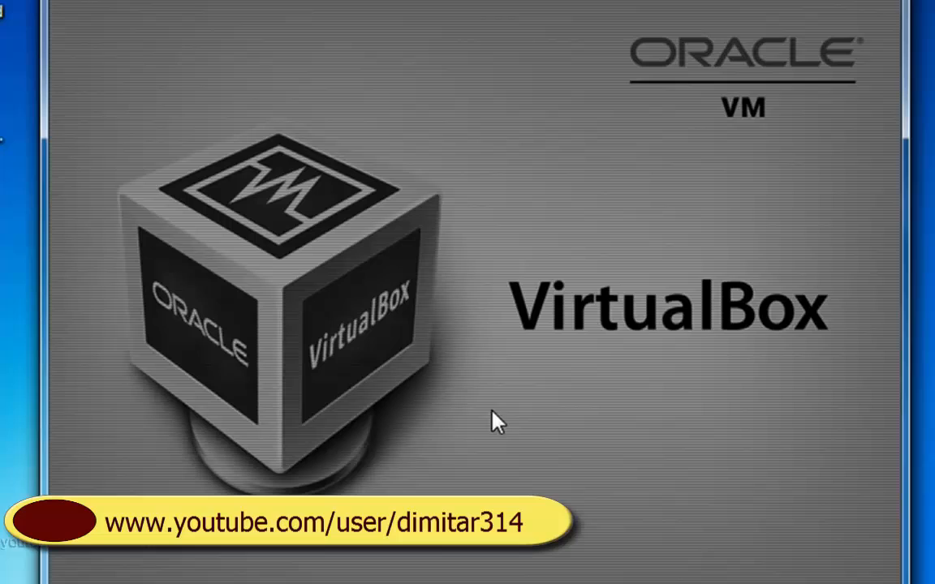
{"action": "left_click", "coordinate": [85, 2]}
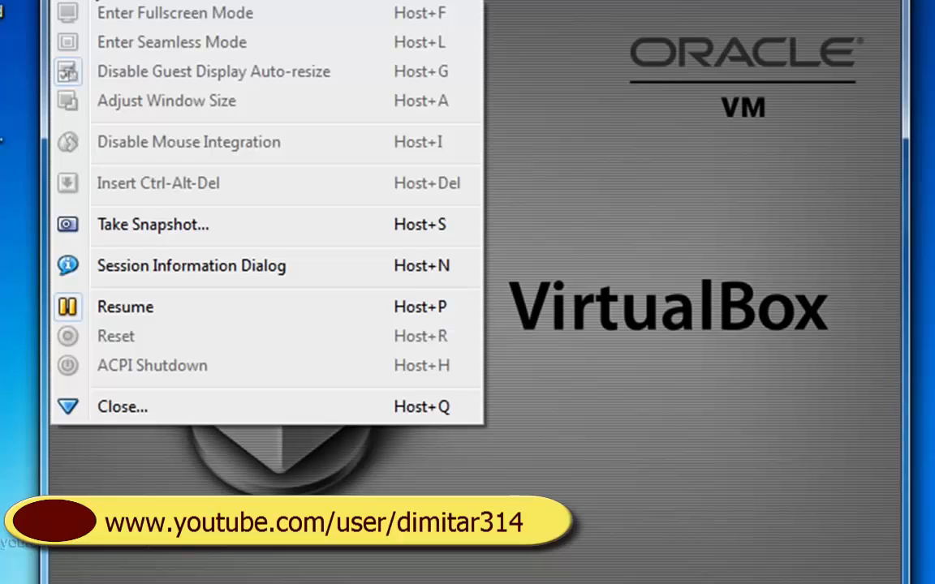
{"action": "left_click", "coordinate": [146, 313]}
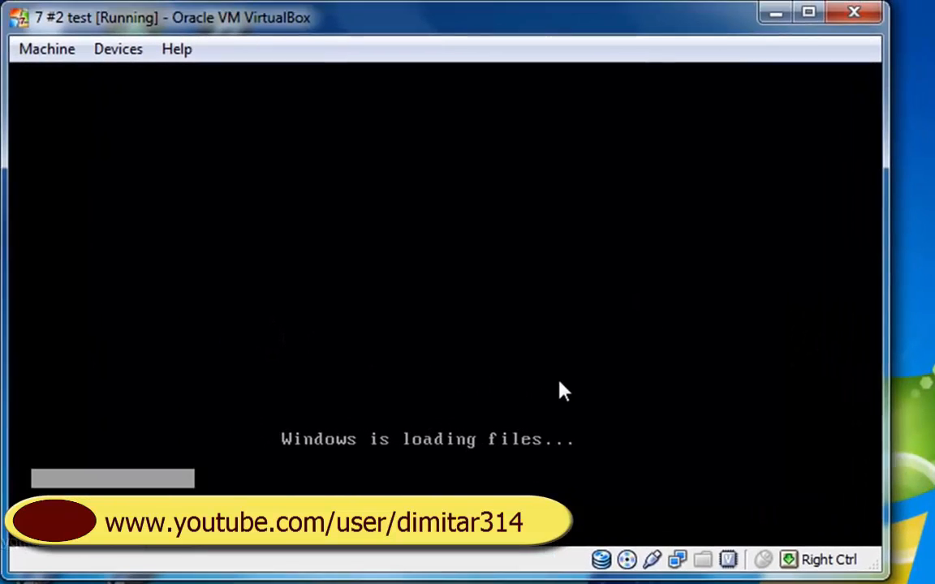
{"action": "left_click_drag", "start_coordinate": [576, 24], "coordinate": [789, 92]}
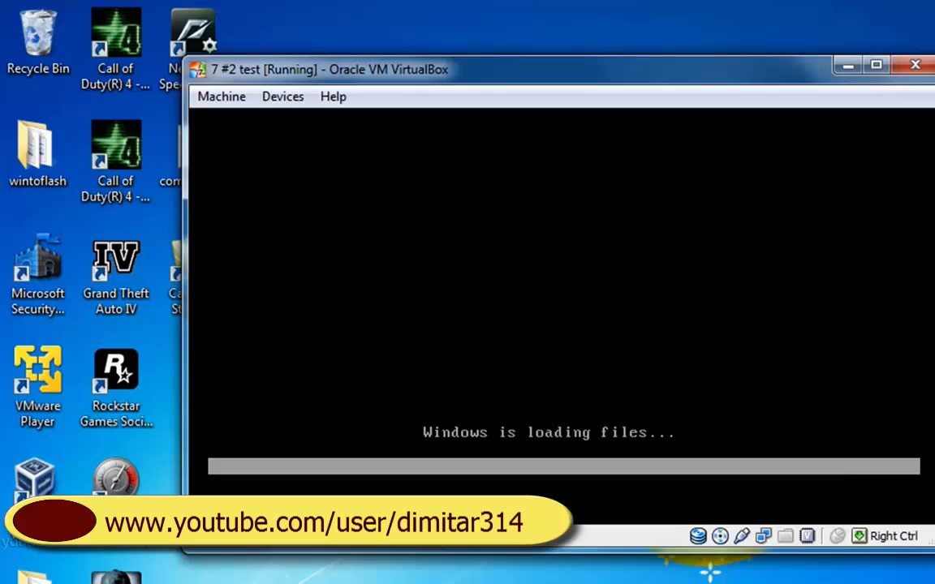
{"action": "double_click", "coordinate": [549, 78]}
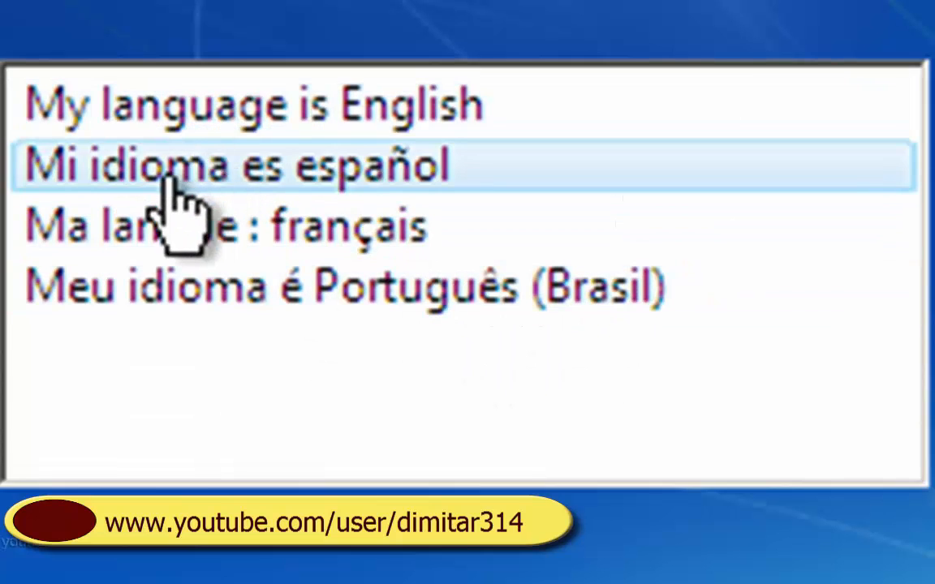
Choose English as the setup language and proceed with English as the language to install, United States format and US keyboard
{"action": "left_click", "coordinate": [481, 120]}
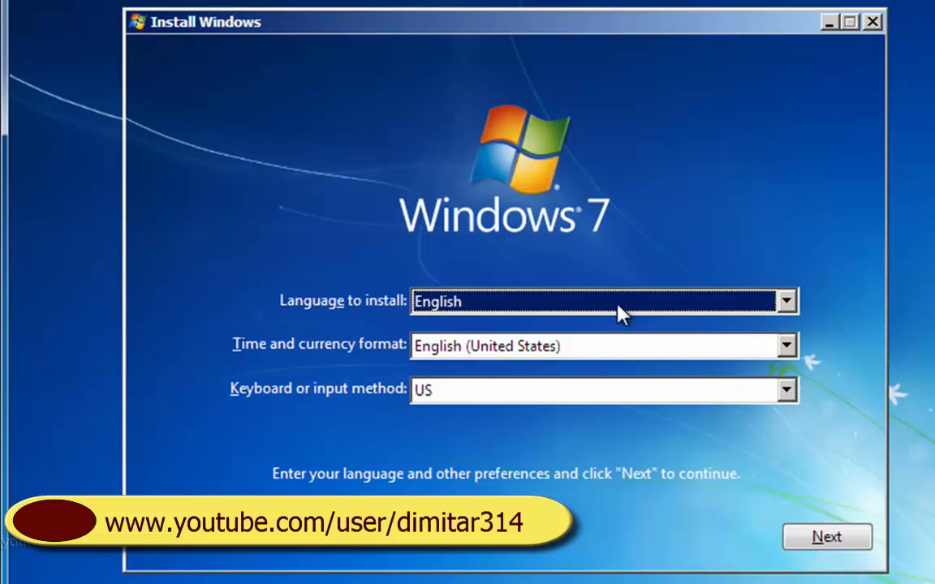
{"action": "left_click", "coordinate": [786, 302]}
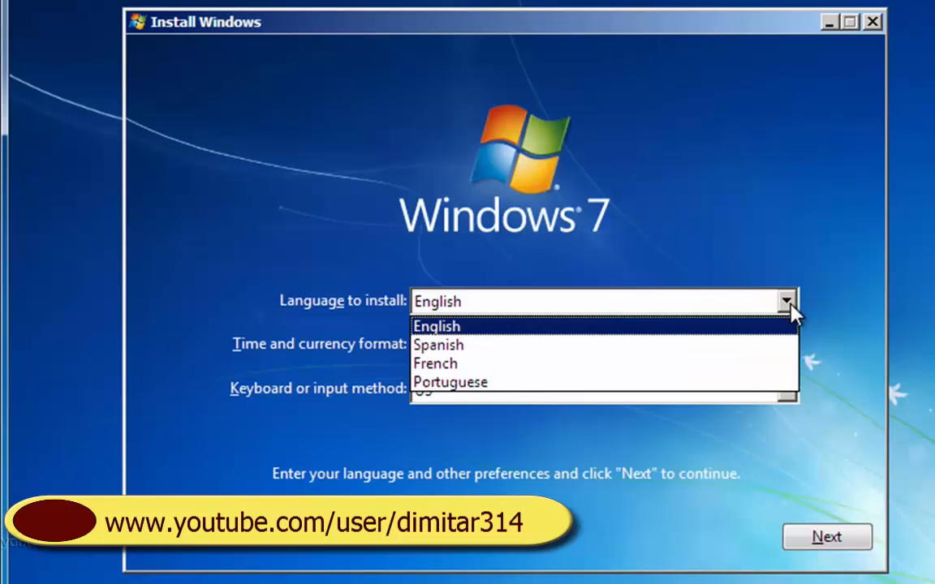
{"action": "left_click", "coordinate": [786, 302]}
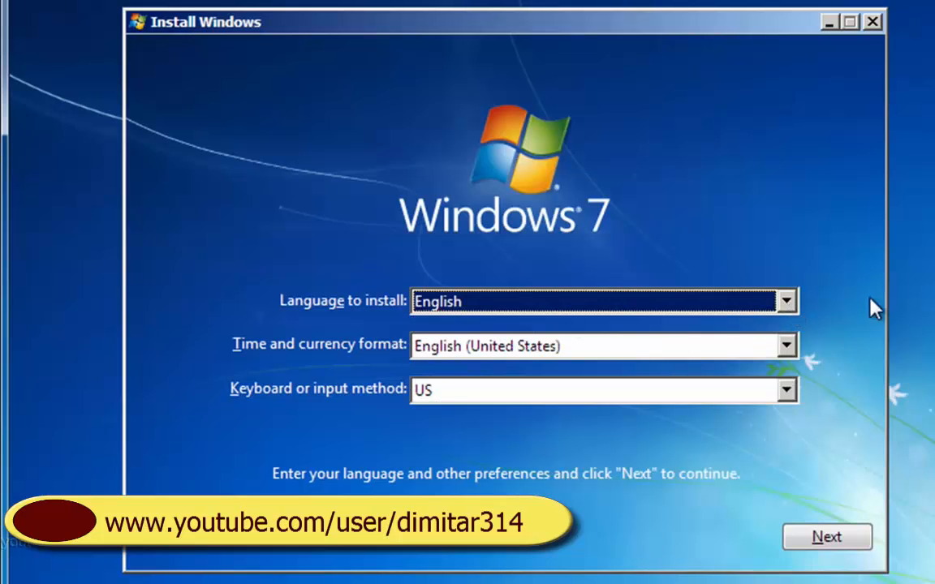
{"action": "left_click", "coordinate": [795, 302]}
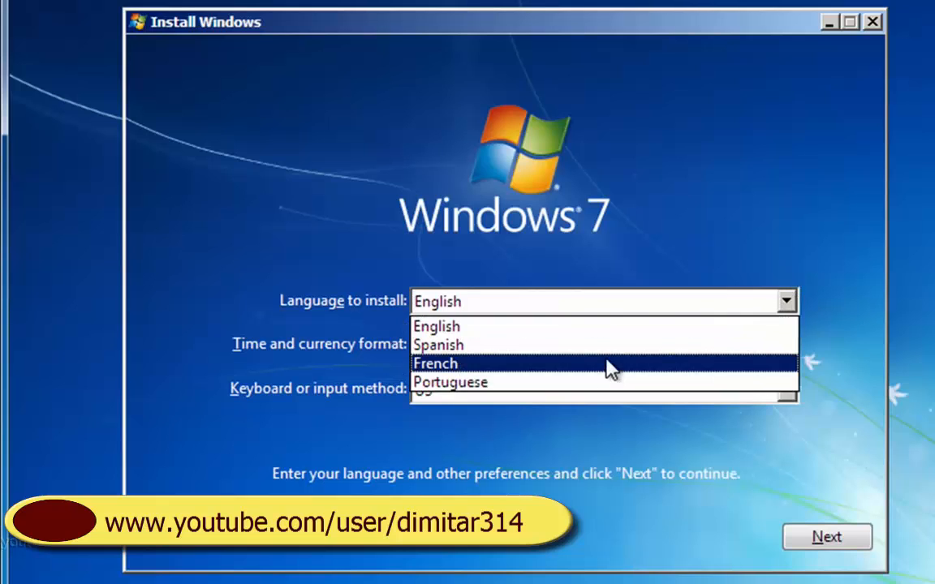
{"action": "key", "text": "Return"}
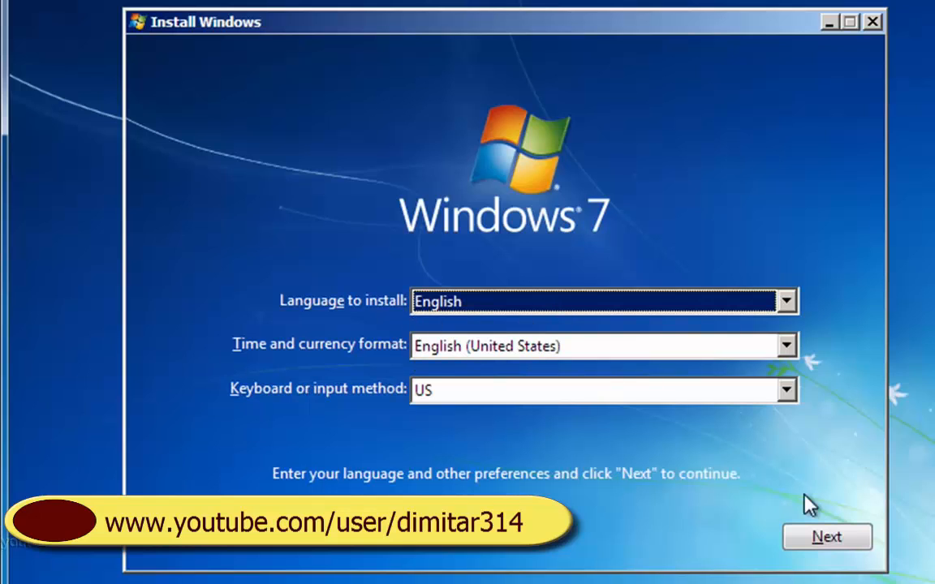
{"action": "left_click", "coordinate": [838, 537]}
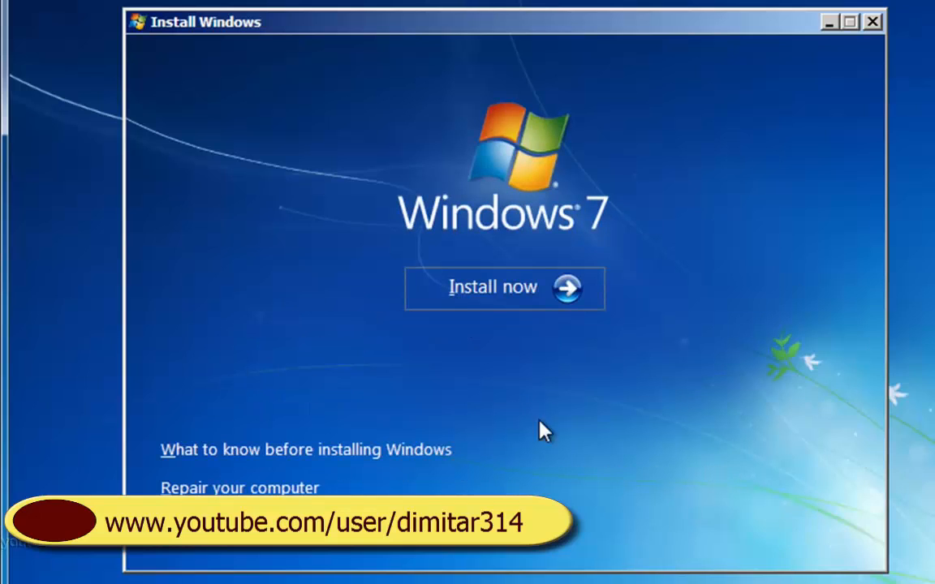
Start the Windows 7 installation and choose the Windows 7 Ultimate x86 edition
{"action": "left_click", "coordinate": [507, 306]}
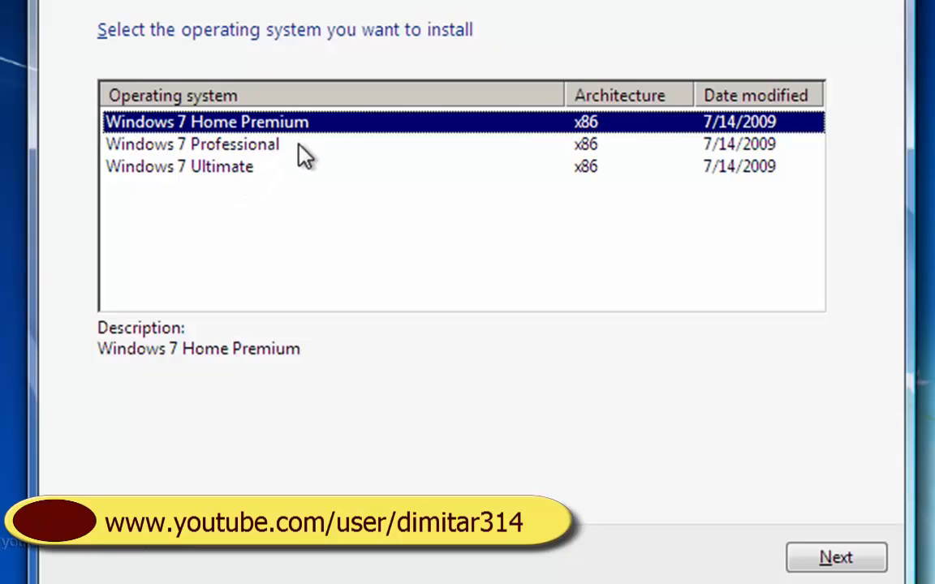
{"action": "left_click", "coordinate": [192, 169]}
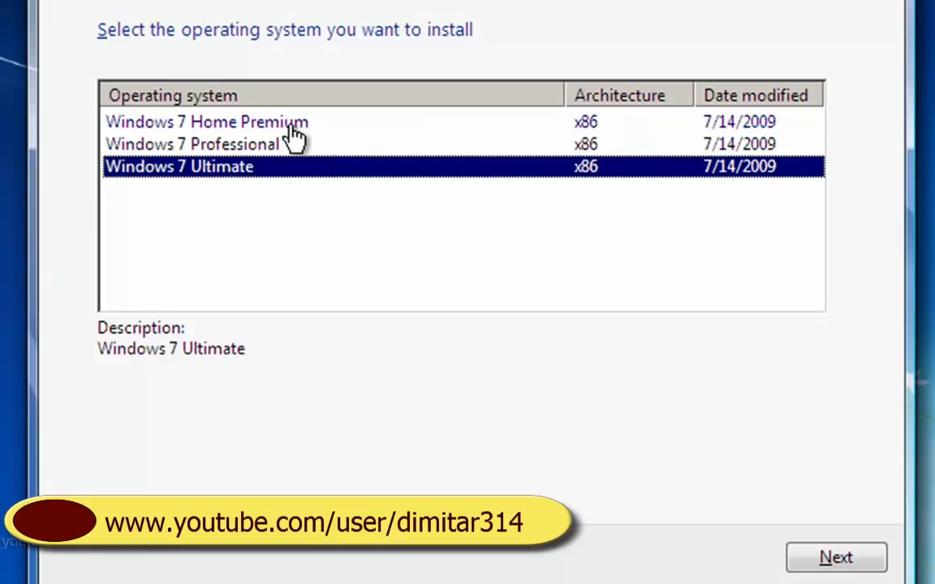
{"action": "left_click", "coordinate": [850, 558]}
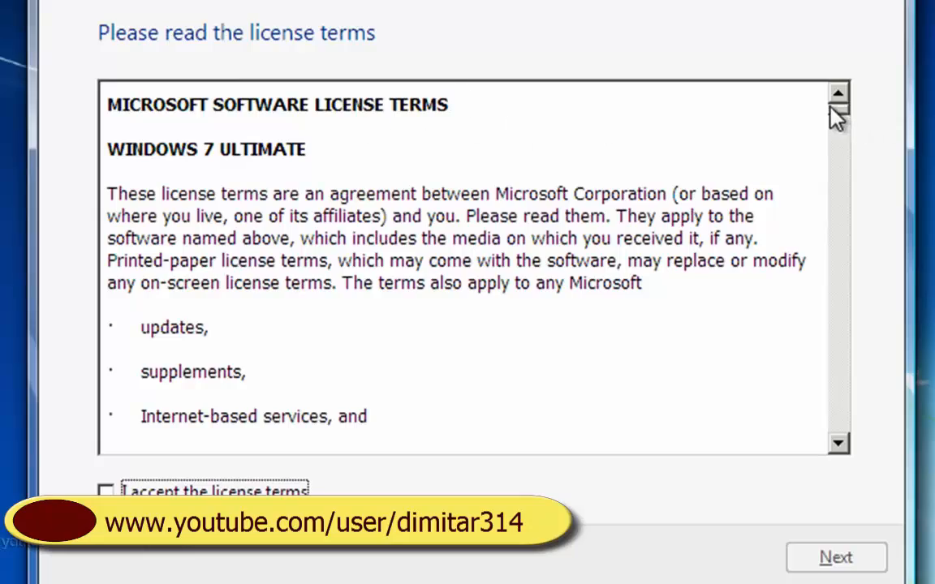
Accept the Windows 7 Ultimate license terms and continue
{"action": "mouse_move", "coordinate": [836, 121]}
{"action": "left_mouse_down"}
{"action": "mouse_move", "coordinate": [823, 209]}
{"action": "mouse_move", "coordinate": [839, 443]}
{"action": "mouse_move", "coordinate": [807, 119]}
{"action": "mouse_move", "coordinate": [836, 102]}
{"action": "left_mouse_up"}
{"action": "key", "text": "space"}
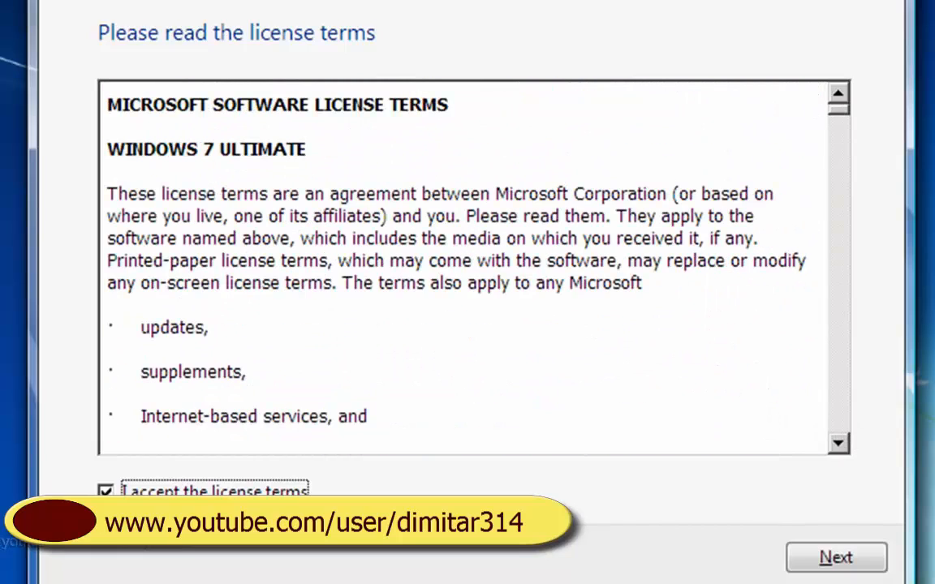
{"action": "left_click", "coordinate": [844, 556]}
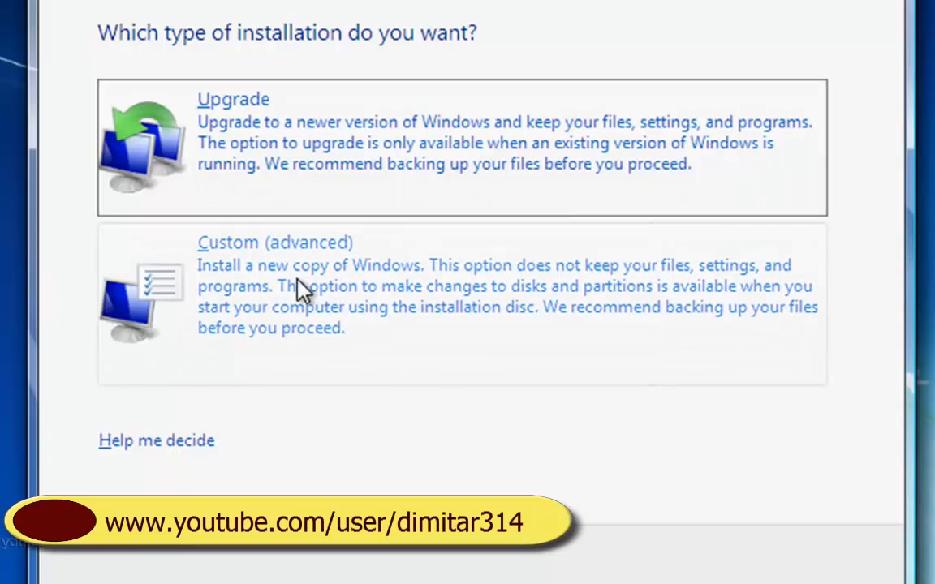
Choose the Custom (advanced) installation and create a 20480 MB partition on Disk 0, allowing the additional system partition
{"action": "left_click", "coordinate": [402, 296]}
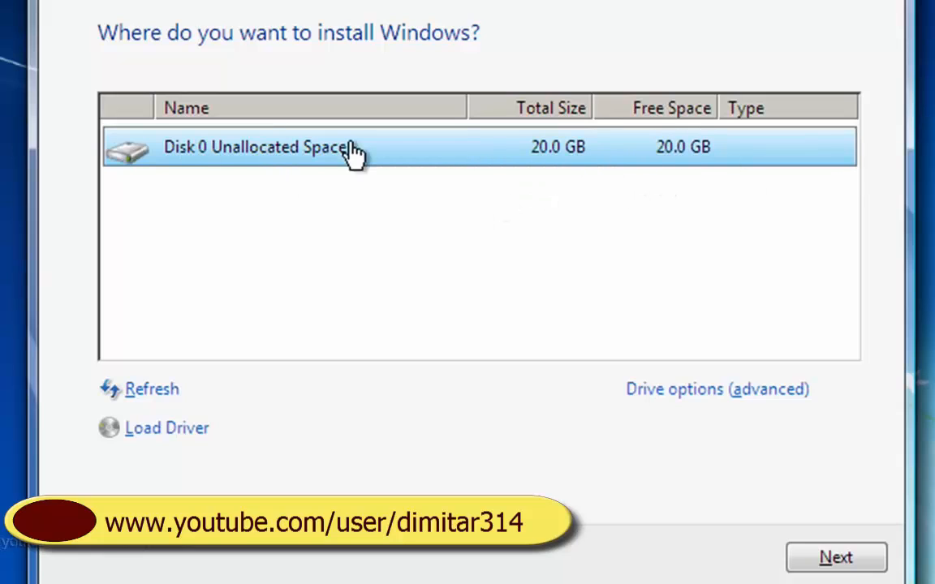
{"action": "left_click", "coordinate": [686, 393]}
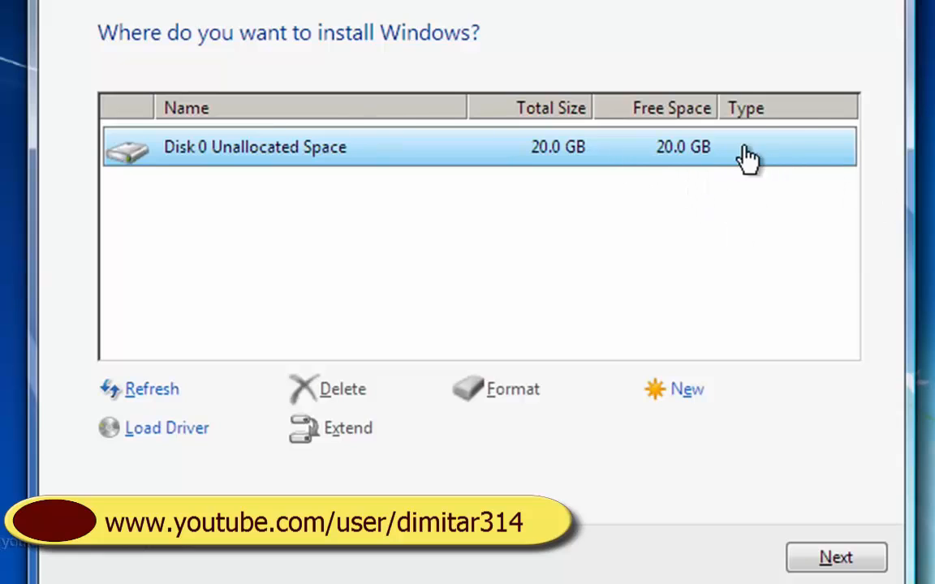
{"action": "left_click", "coordinate": [673, 393]}
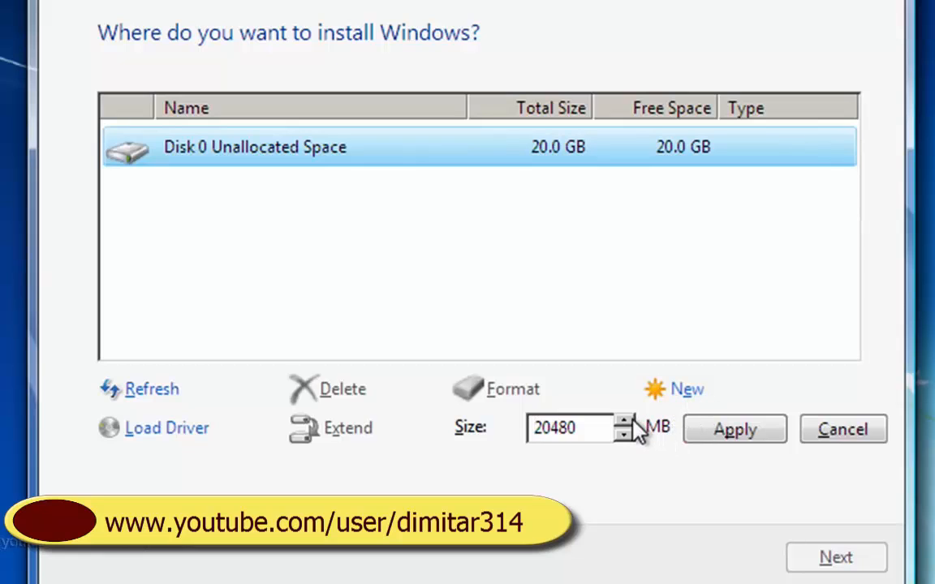
{"action": "left_click", "coordinate": [705, 434]}
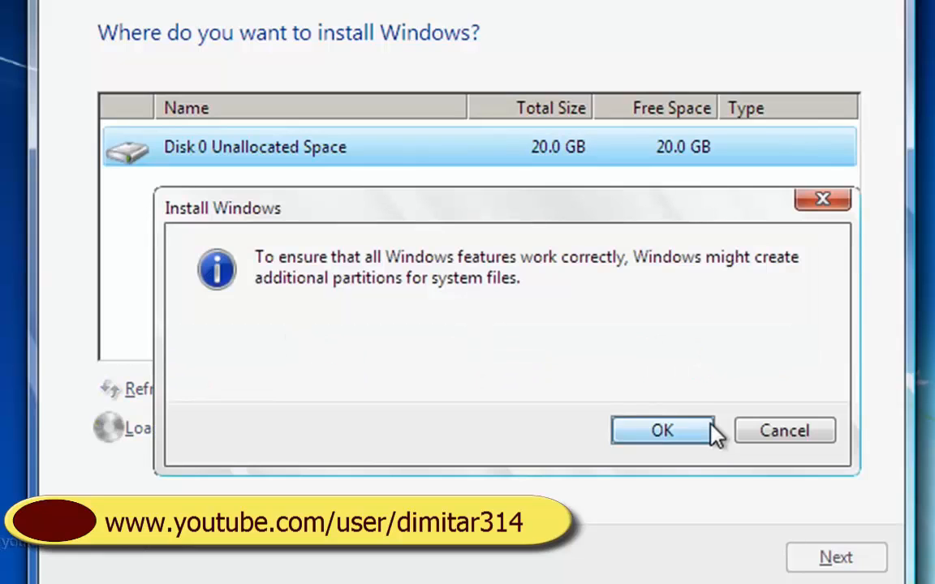
{"action": "left_click", "coordinate": [696, 432]}
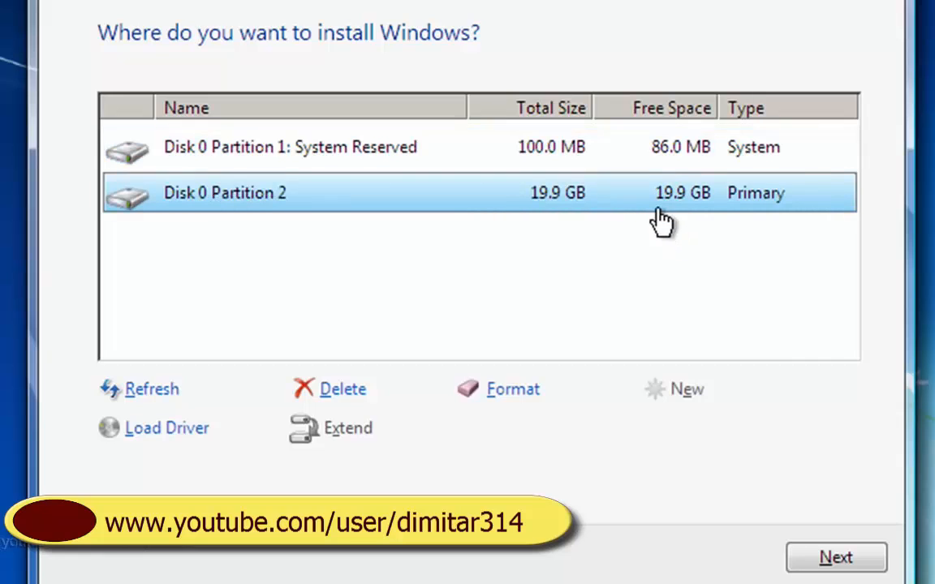
Select Disk 0 Partition 2 as the installation target and start installing Windows
{"action": "left_click", "coordinate": [408, 160]}
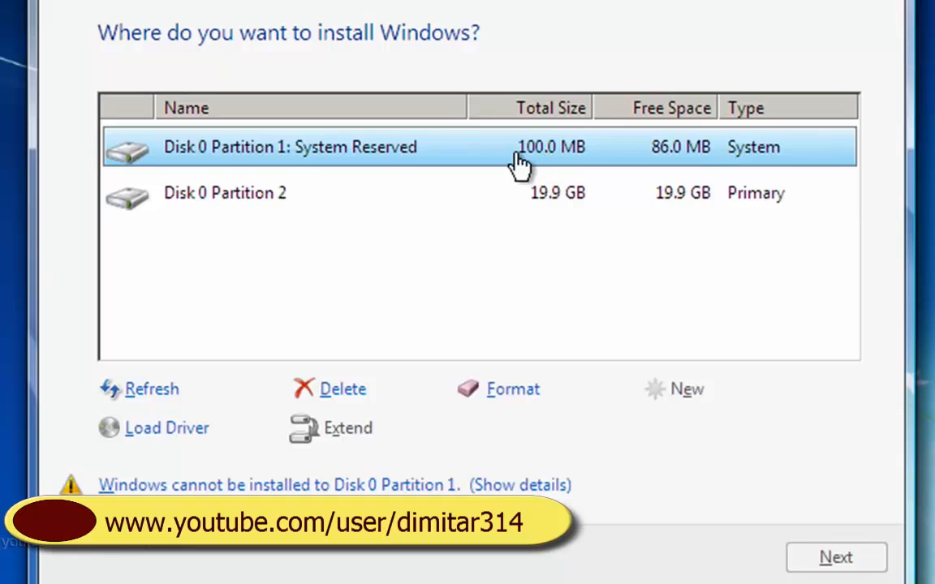
{"action": "left_click", "coordinate": [565, 208]}
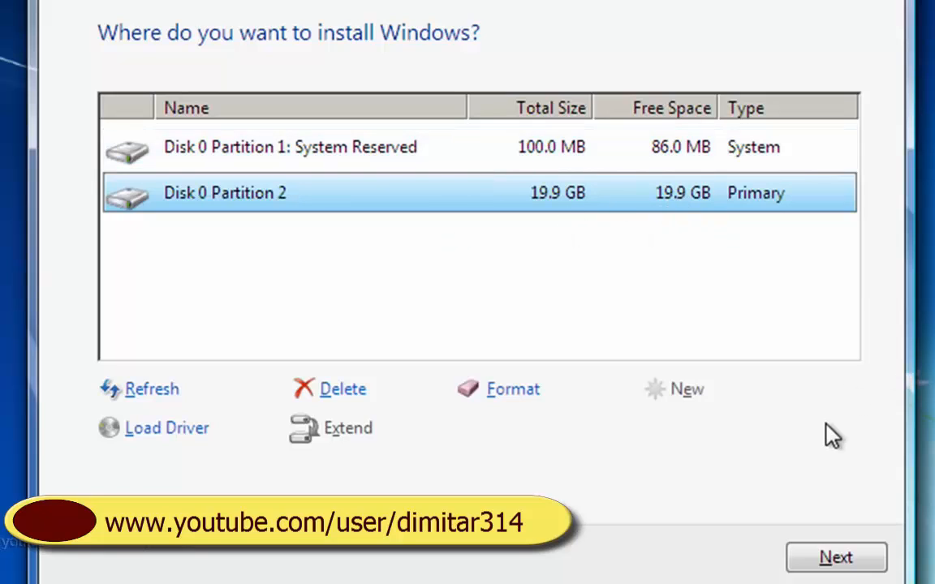
{"action": "left_click", "coordinate": [840, 558]}
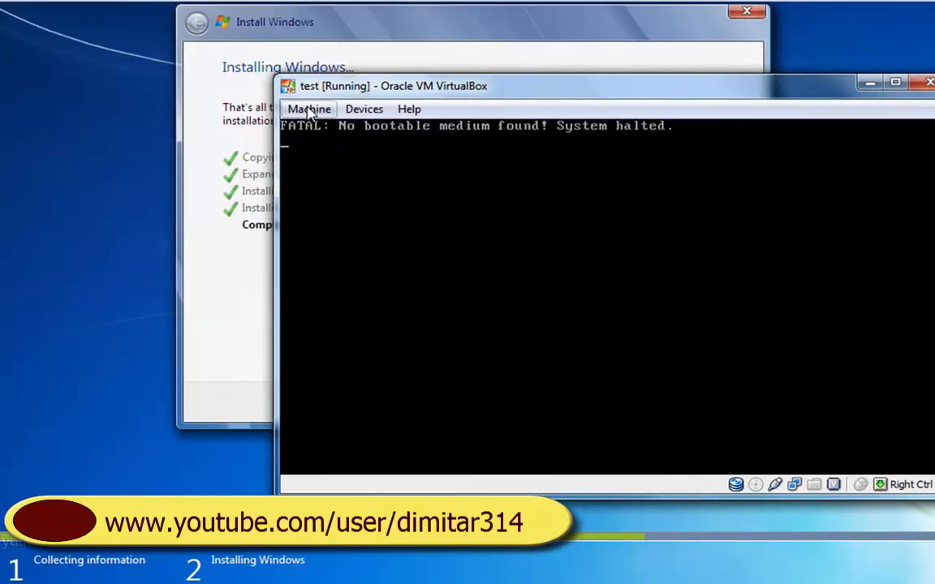
Move Hard Drive to the first place in the PhoenixBIOS boot order, then save the configuration and exit
{"action": "left_click", "coordinate": [309, 111]}
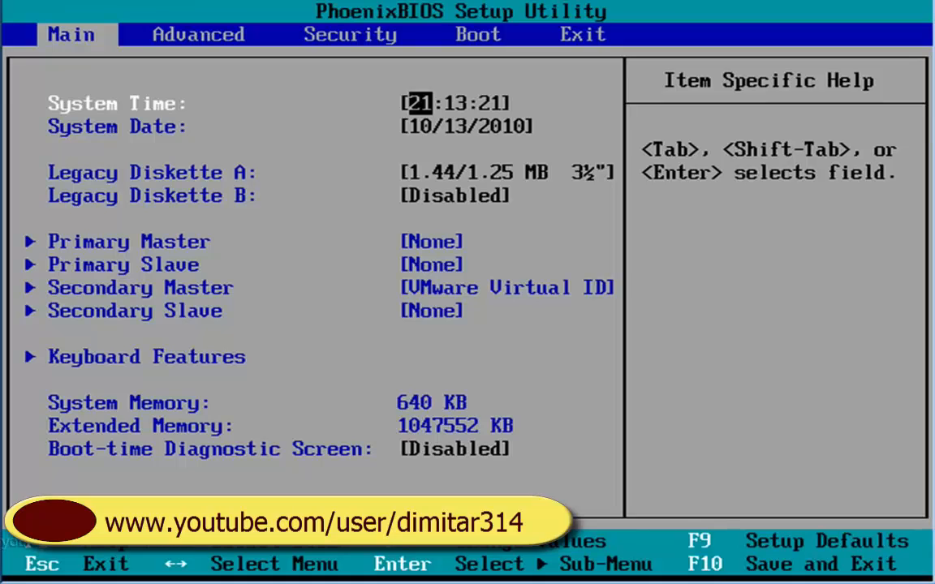
{"action": "key", "text": "Right"}
{"action": "key", "text": "Right"}
{"action": "key", "text": "Right"}
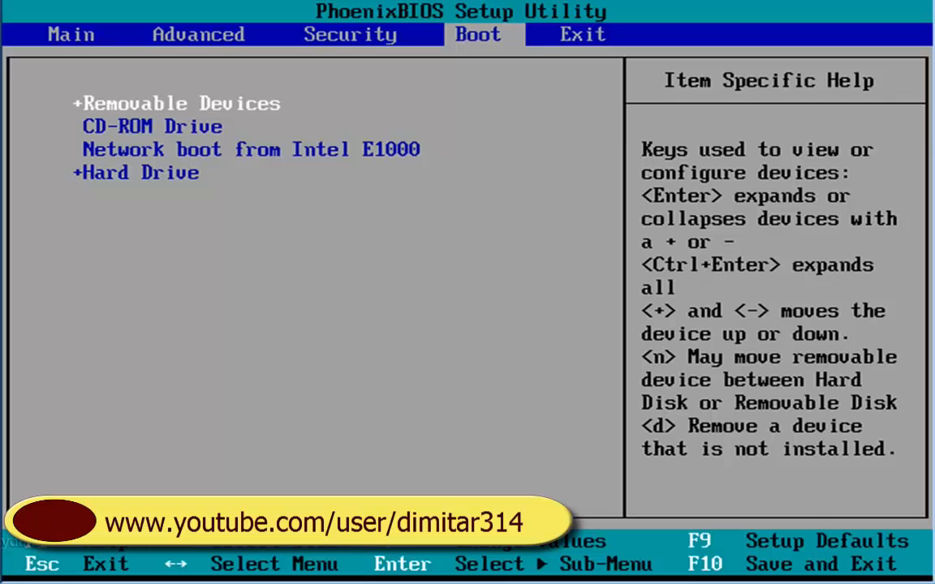
{"action": "key", "text": "Down"}
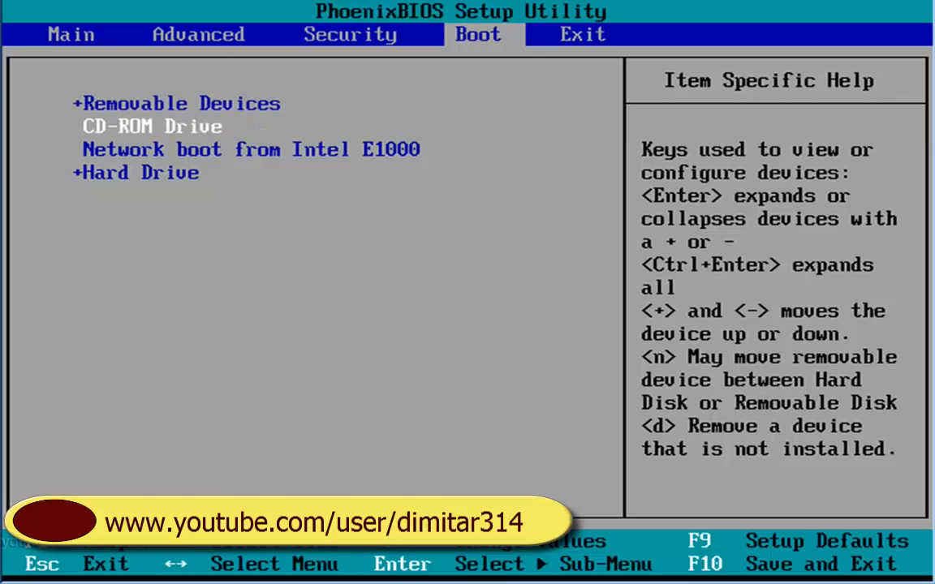
{"action": "key", "text": "Down"}
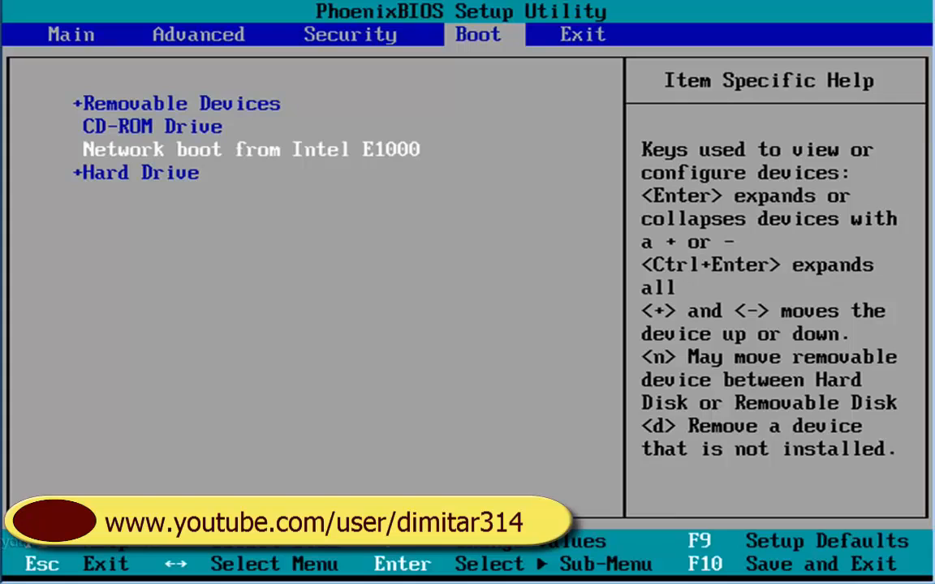
{"action": "key", "text": "Down"}
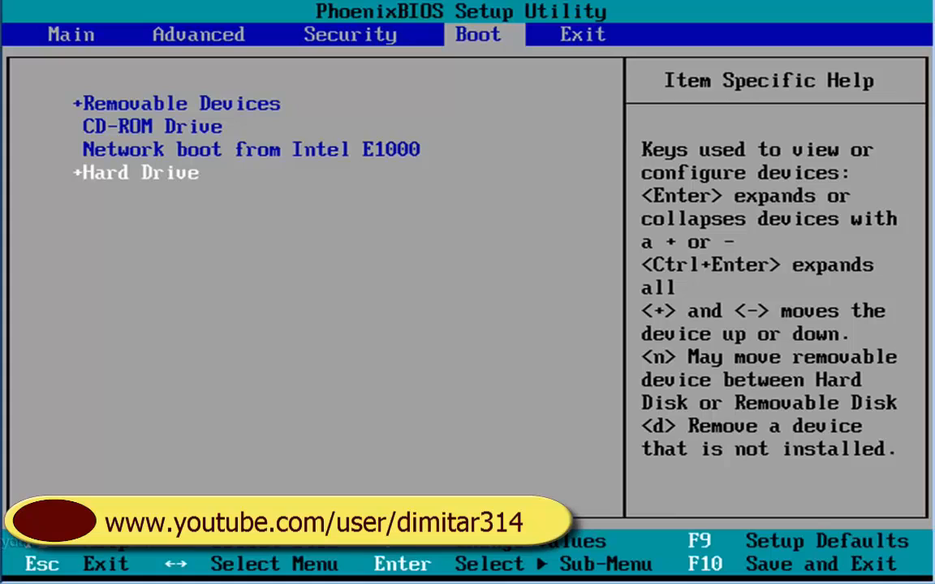
{"action": "key", "text": "plus"}
{"action": "key", "text": "plus"}
{"action": "key", "text": "plus"}
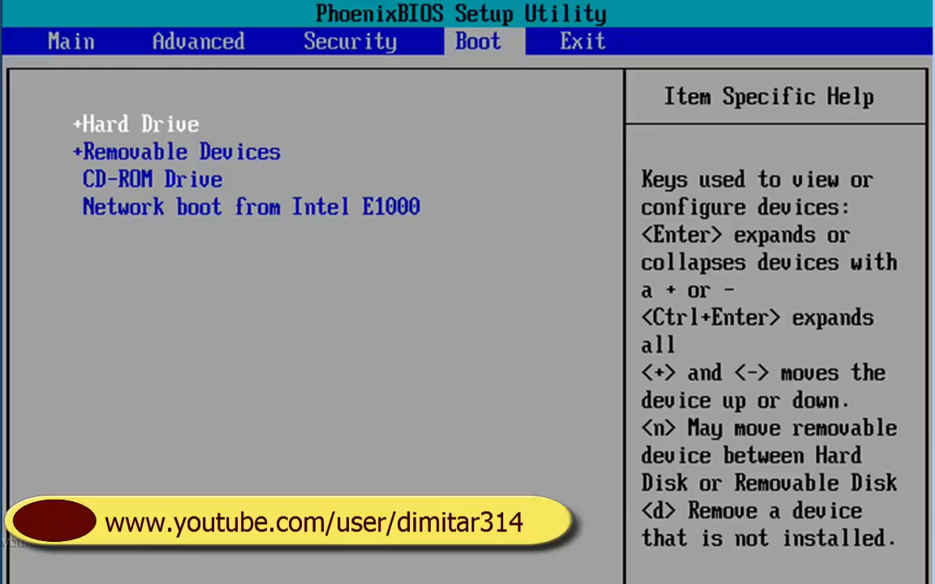
{"action": "key", "text": "F10"}
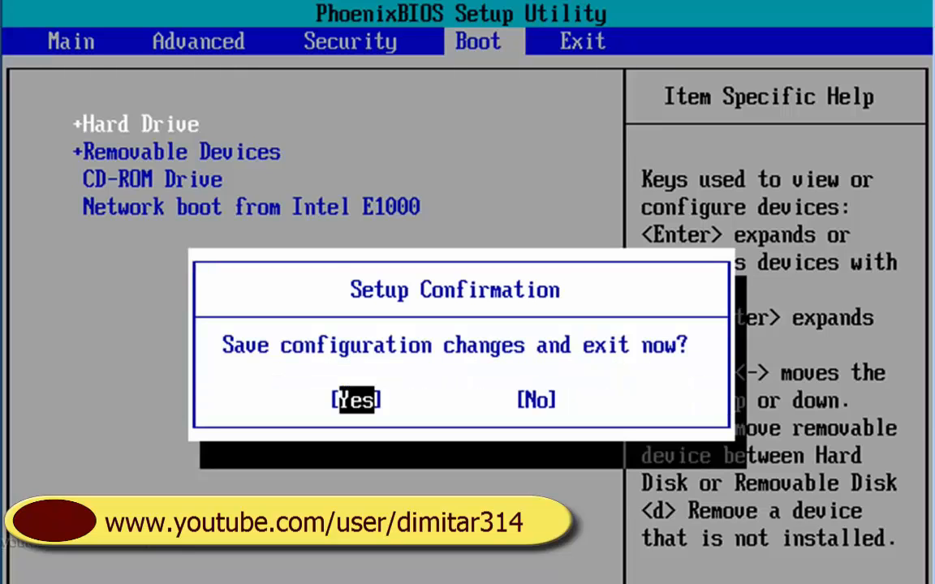
{"action": "key", "text": "Return"}
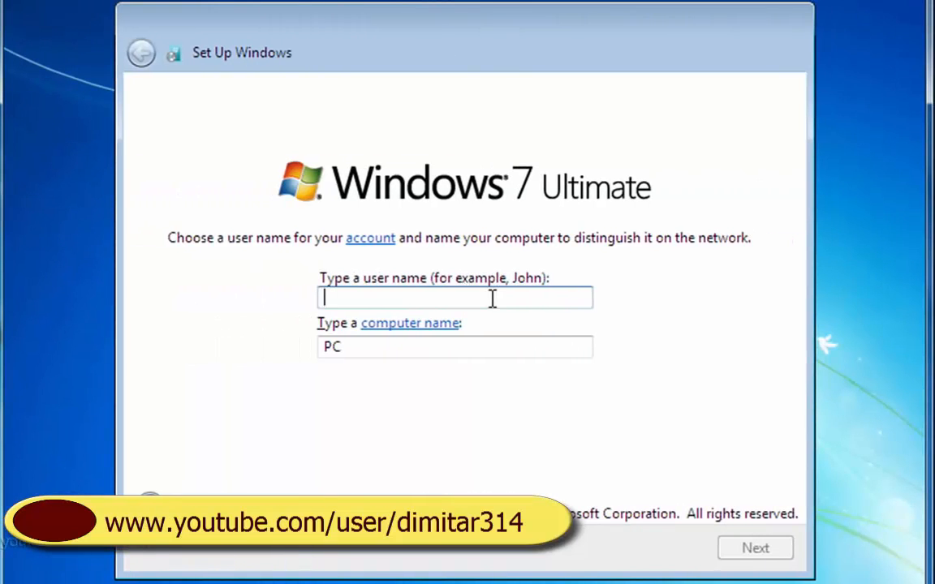
Enter the account's user name, keep the computer name generated from it, and continue the Windows setup
{"action": "type", "text": "mujah"}
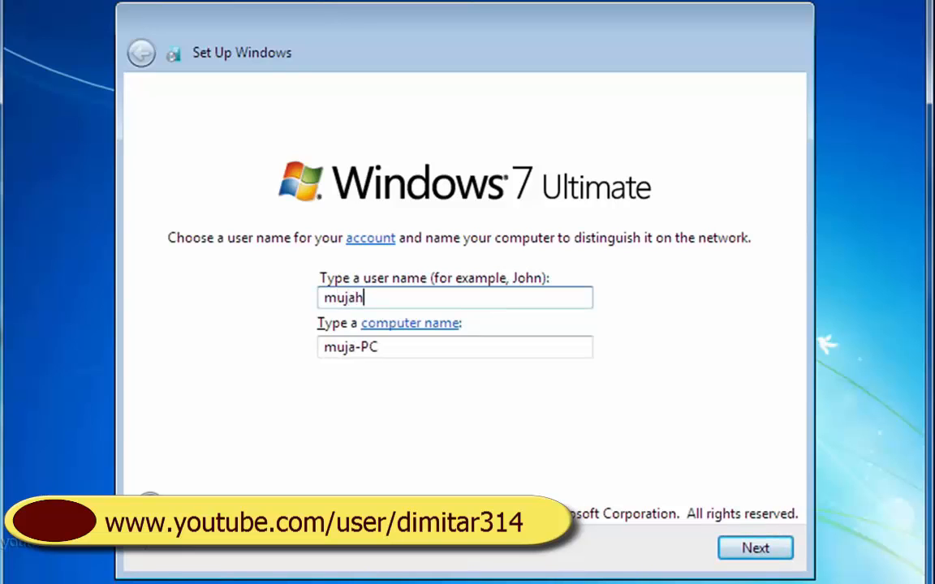
{"action": "type", "text": "2009"}
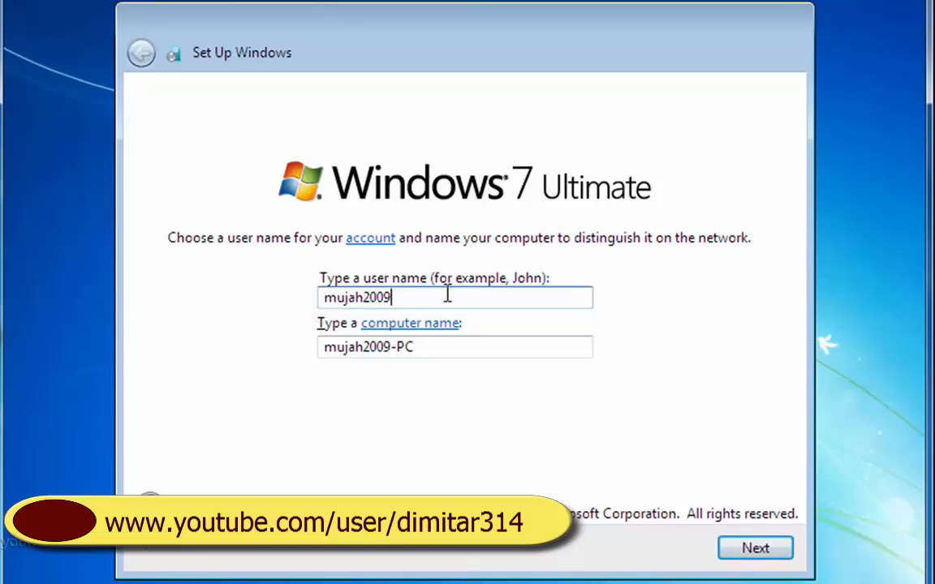
{"action": "left_click_drag", "start_coordinate": [442, 298], "coordinate": [321, 298]}
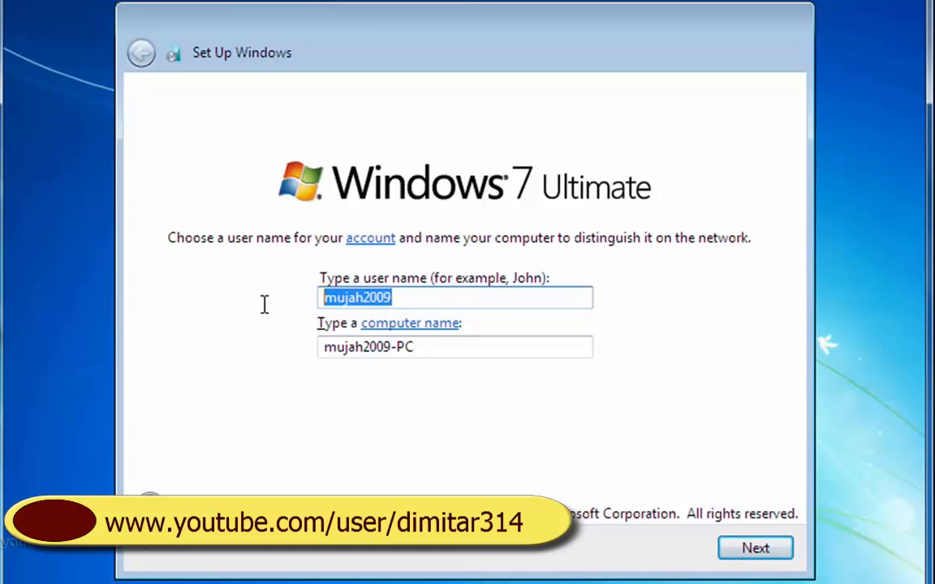
{"action": "left_click", "coordinate": [580, 300]}
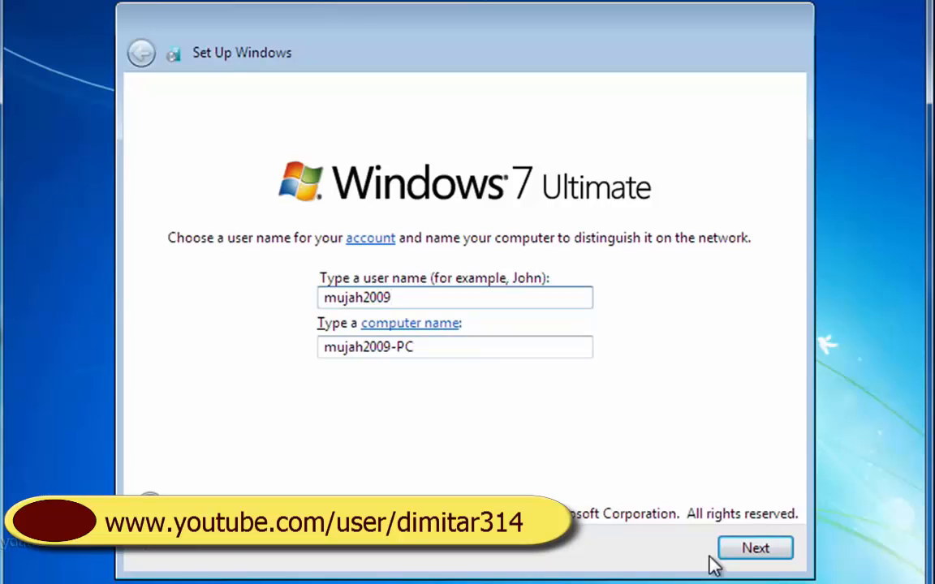
{"action": "left_click", "coordinate": [755, 550]}
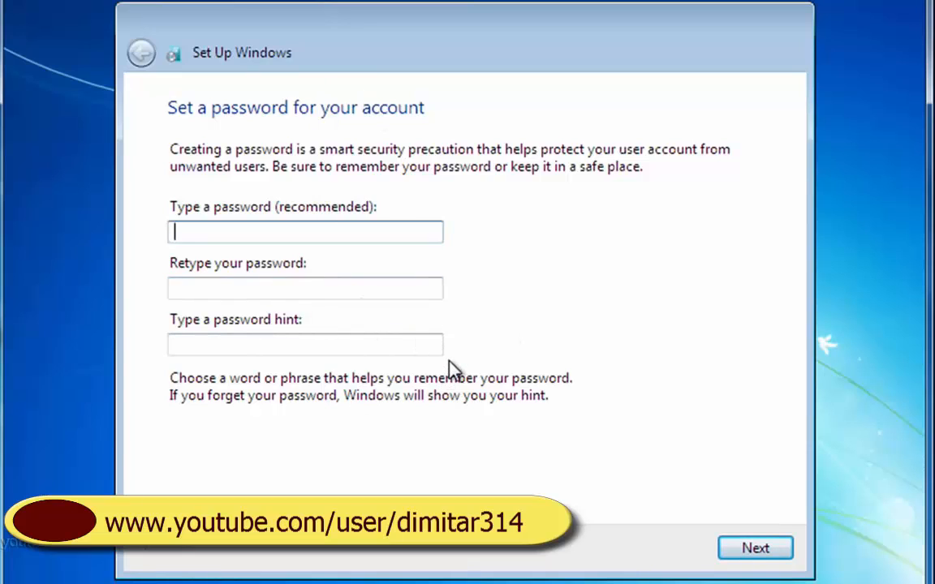
Skip the account password and the product key by leaving both blank, keeping automatic activation enabled
{"action": "left_click", "coordinate": [756, 550]}
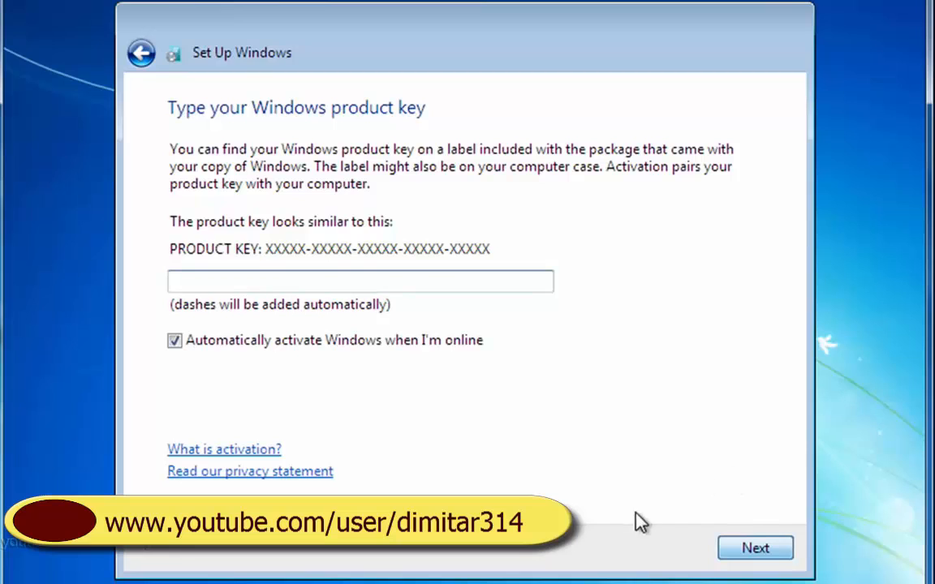
{"action": "left_click", "coordinate": [742, 545]}
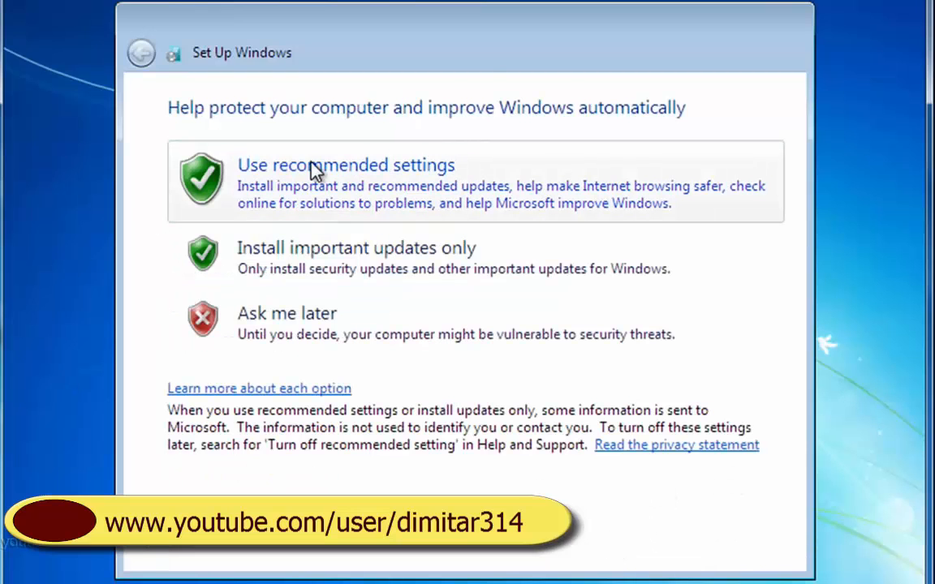
Use the recommended update settings, accept the time and date settings, and set the computer's location to Public network
{"action": "left_click", "coordinate": [480, 205]}
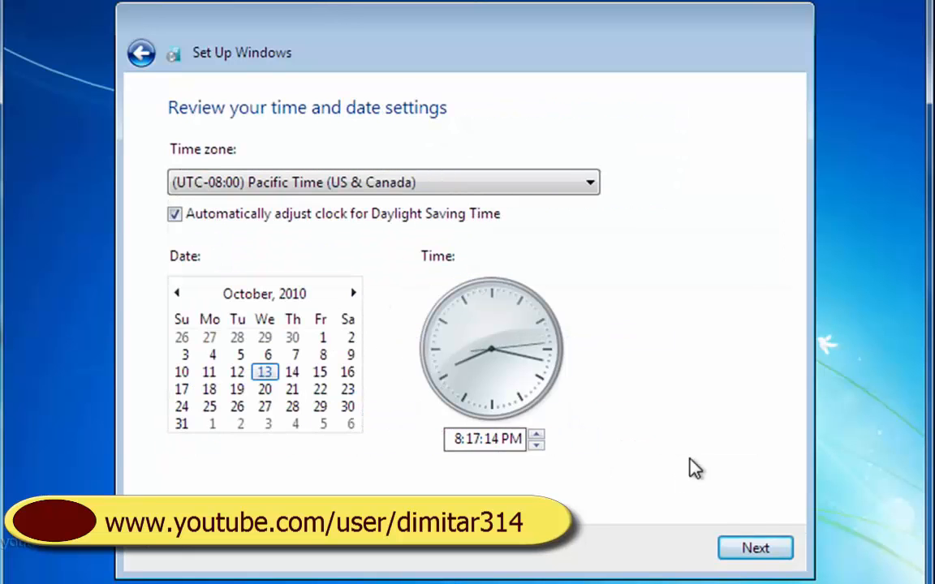
{"action": "left_click", "coordinate": [762, 549]}
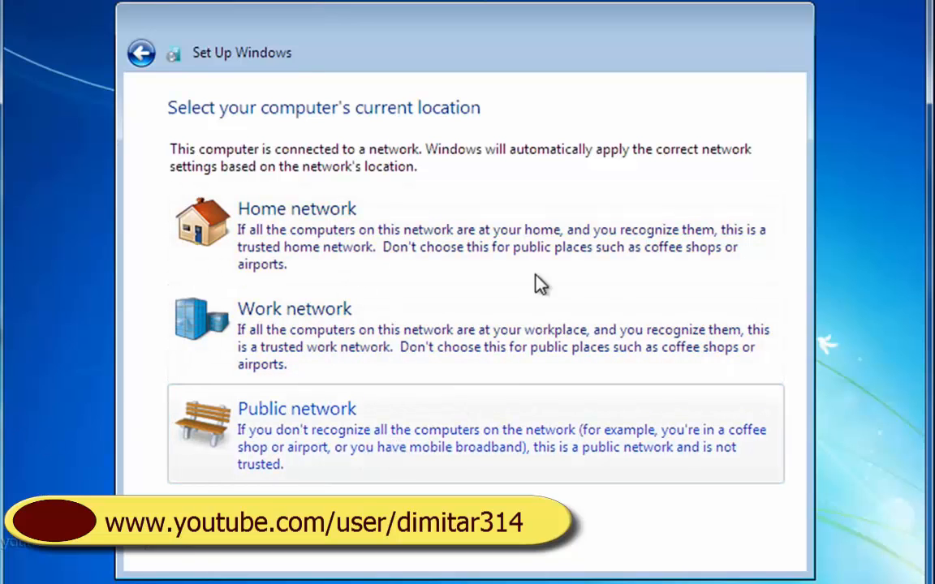
{"action": "left_click", "coordinate": [410, 438]}
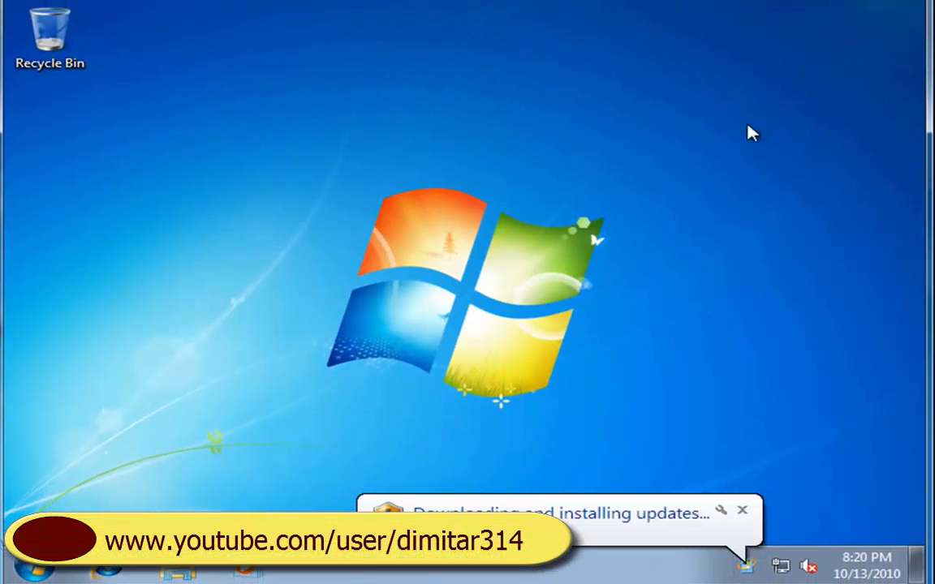
Dismiss the updates notification and check the hidden notification area icons
{"action": "left_click", "coordinate": [742, 511]}
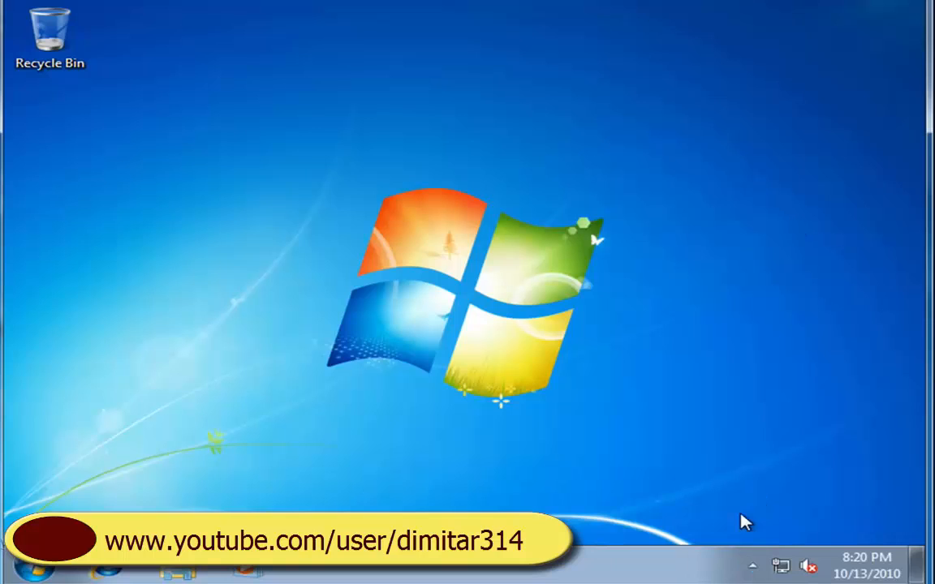
{"action": "left_click", "coordinate": [753, 566]}
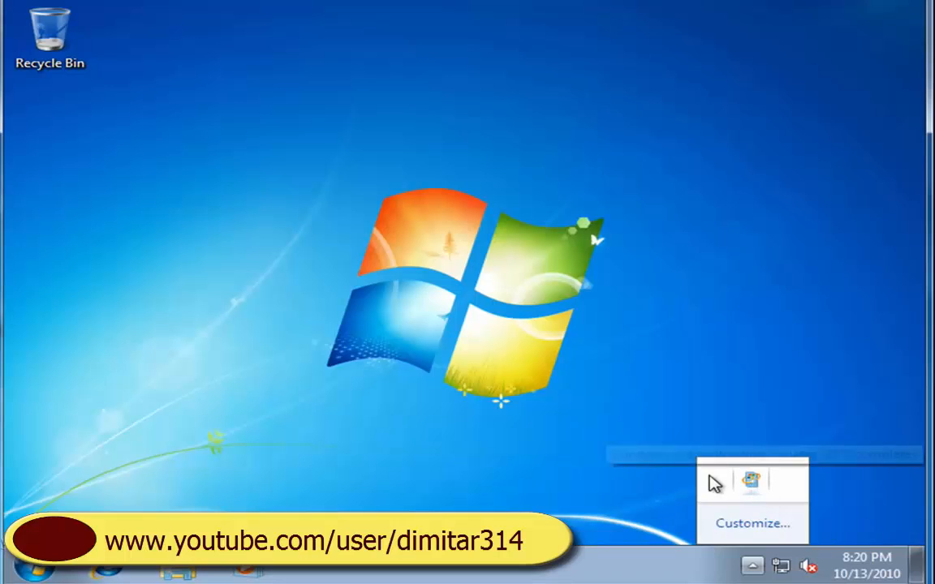
{"action": "left_click", "coordinate": [773, 479]}
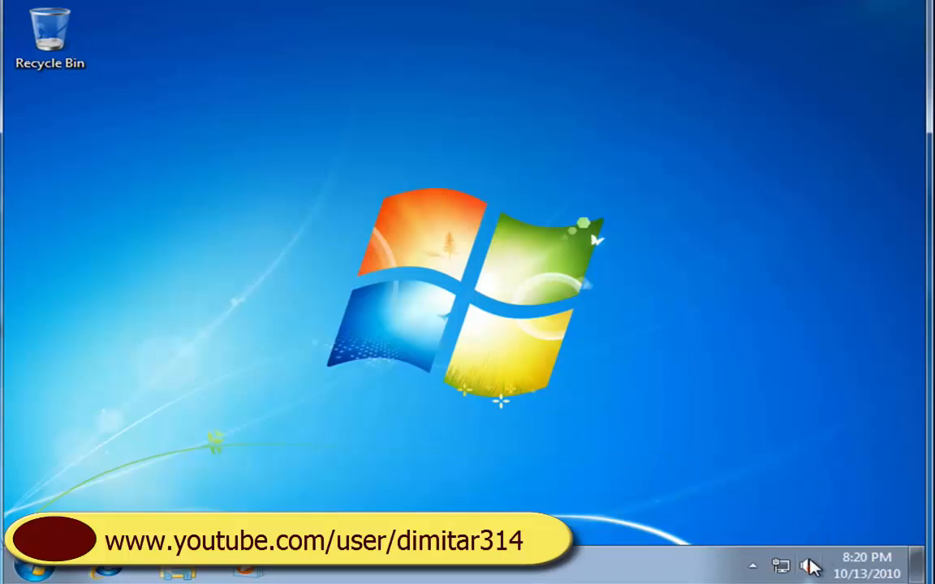
{"action": "mouse_move", "coordinate": [810, 565]}
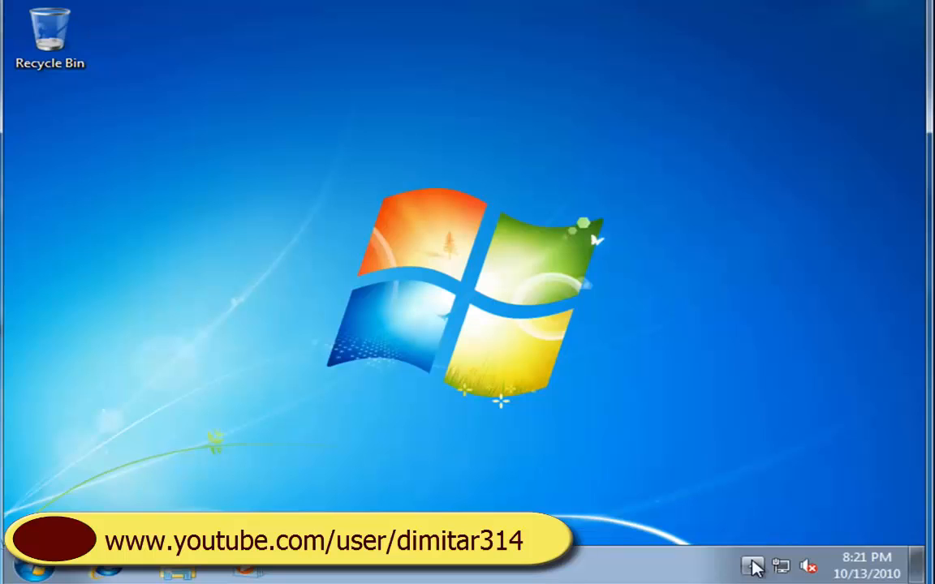
Open the Computer properties and review the Windows edition, hardware and computer name information
{"action": "left_click", "coordinate": [32, 570]}
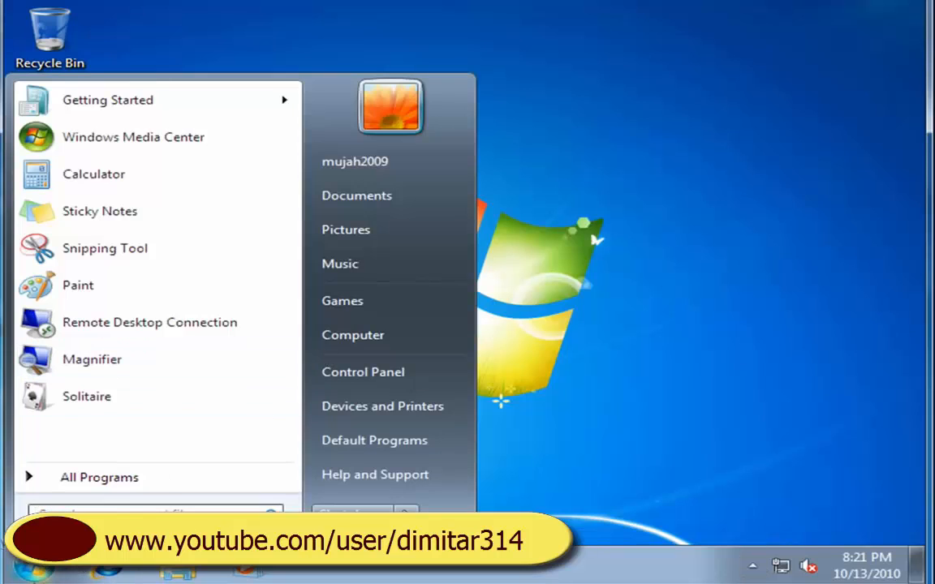
{"action": "right_click", "coordinate": [380, 338]}
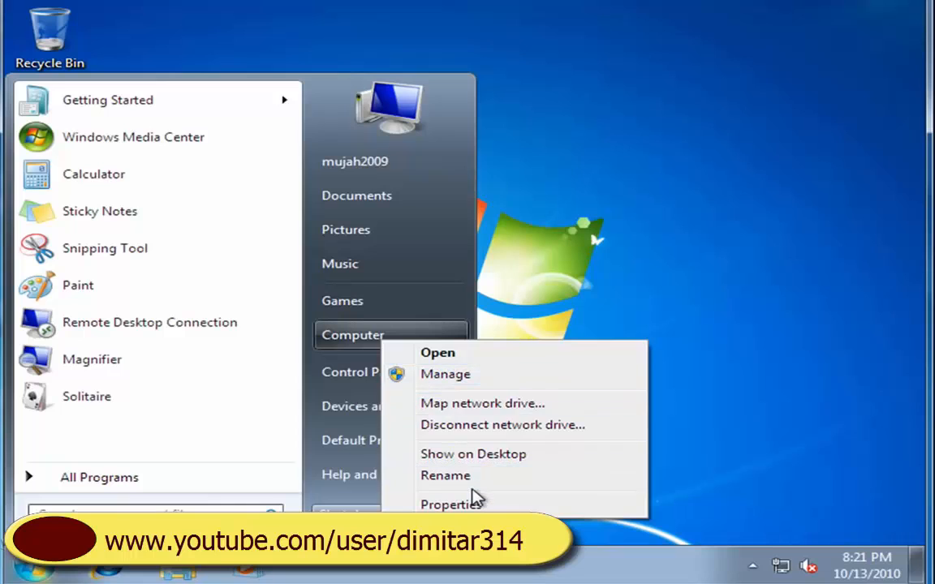
{"action": "left_click", "coordinate": [451, 505]}
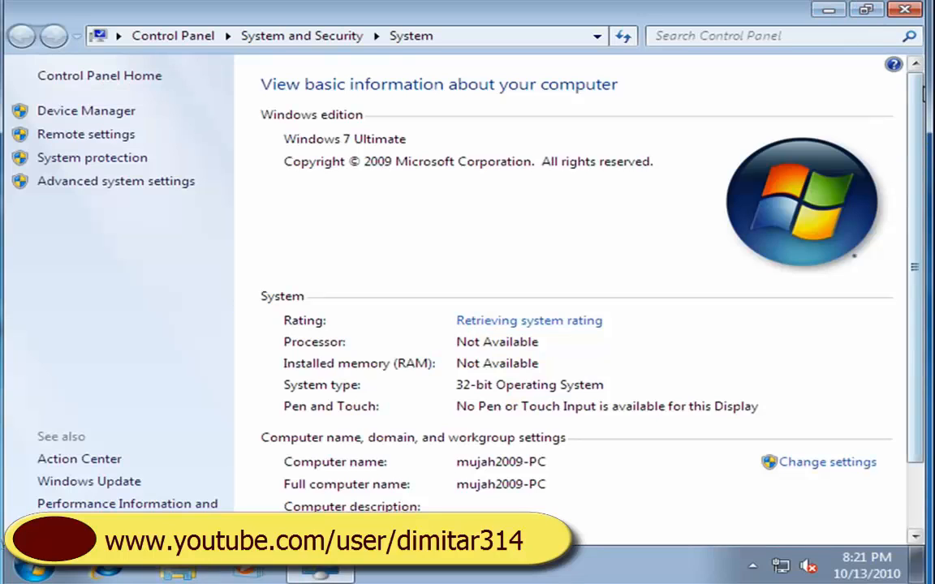
{"action": "scroll", "coordinate": [451, 406], "scroll_direction": "down", "scroll_amount": 2}
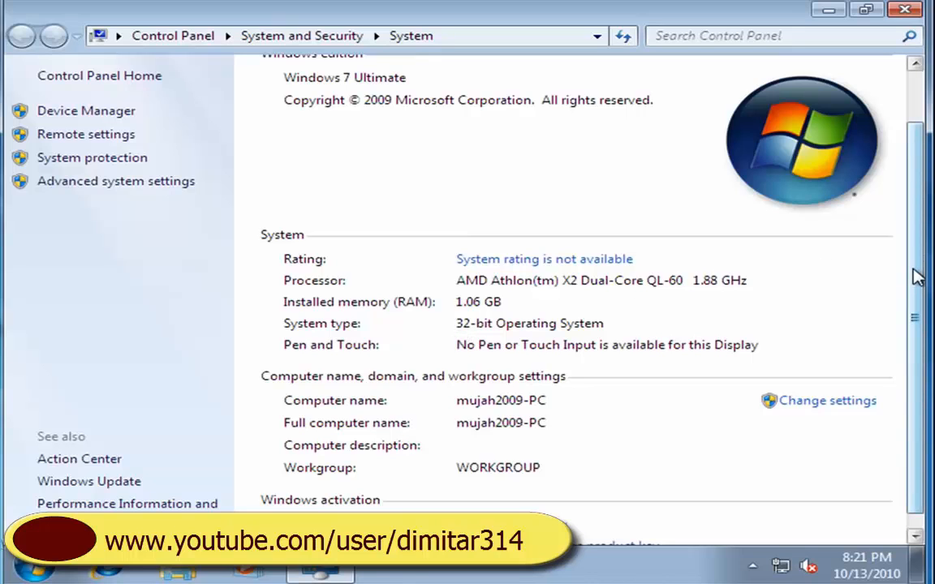
{"action": "left_click_drag", "start_coordinate": [913, 268], "coordinate": [923, 227]}
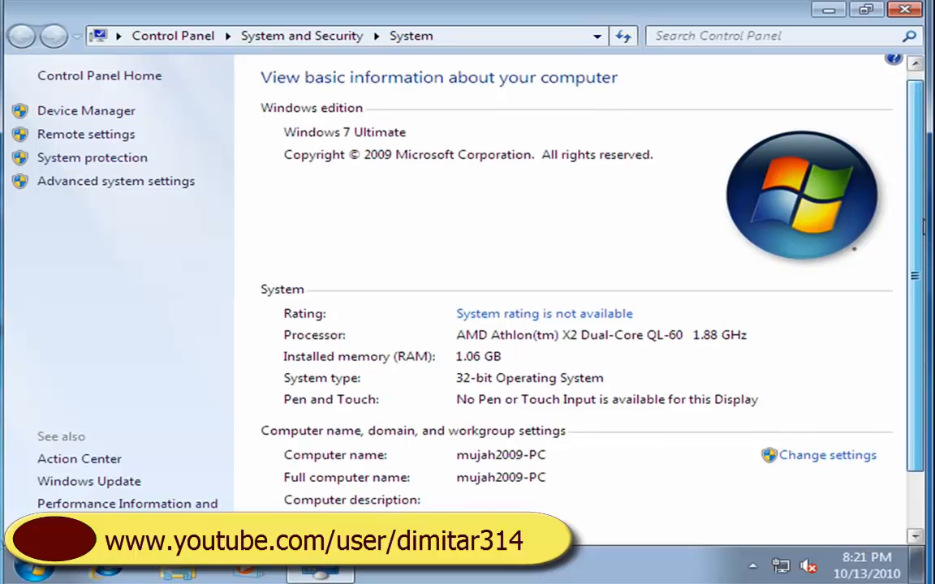
{"action": "left_click_drag", "start_coordinate": [922, 219], "coordinate": [920, 250]}
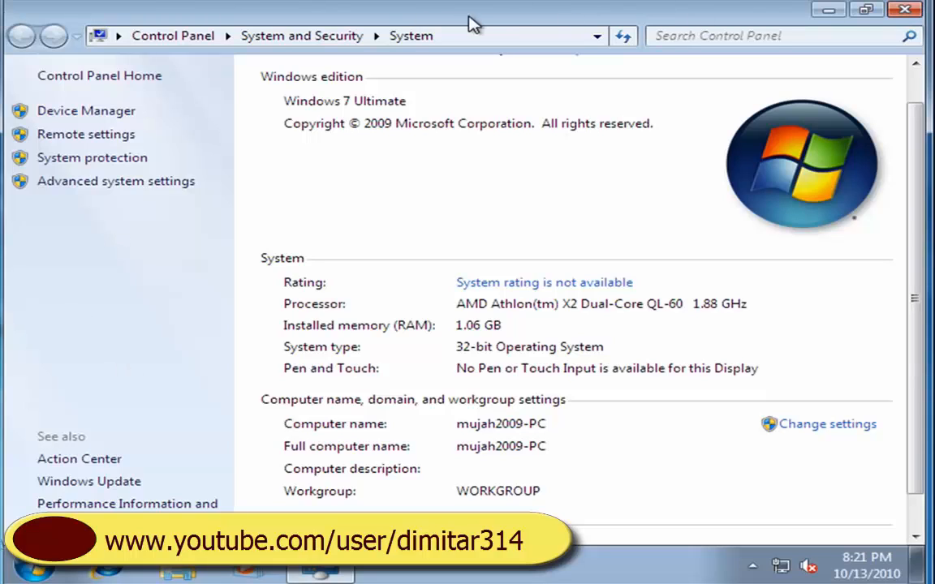
Restore the System window to a smaller size, move it across the desktop, and maximize it again
{"action": "double_click", "coordinate": [772, 11]}
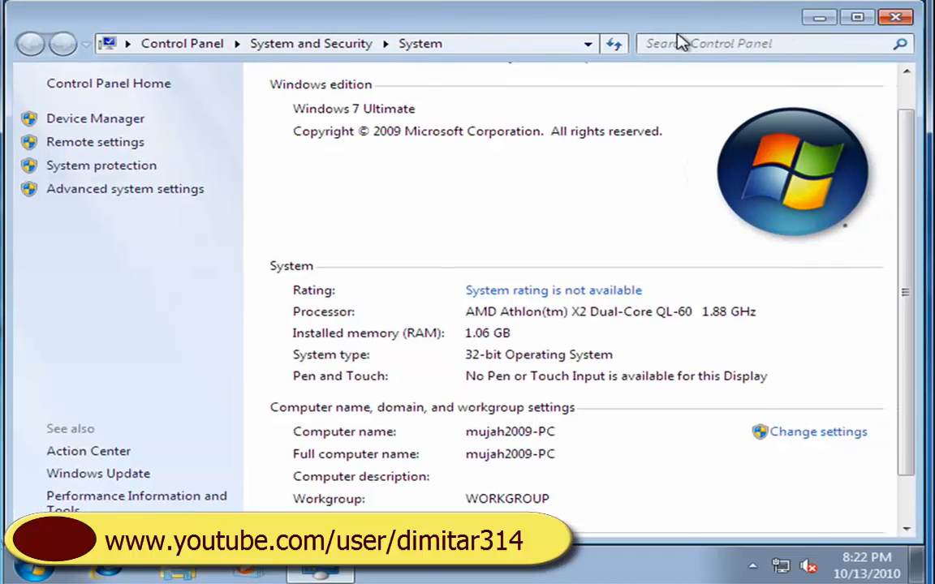
{"action": "double_click", "coordinate": [811, 21]}
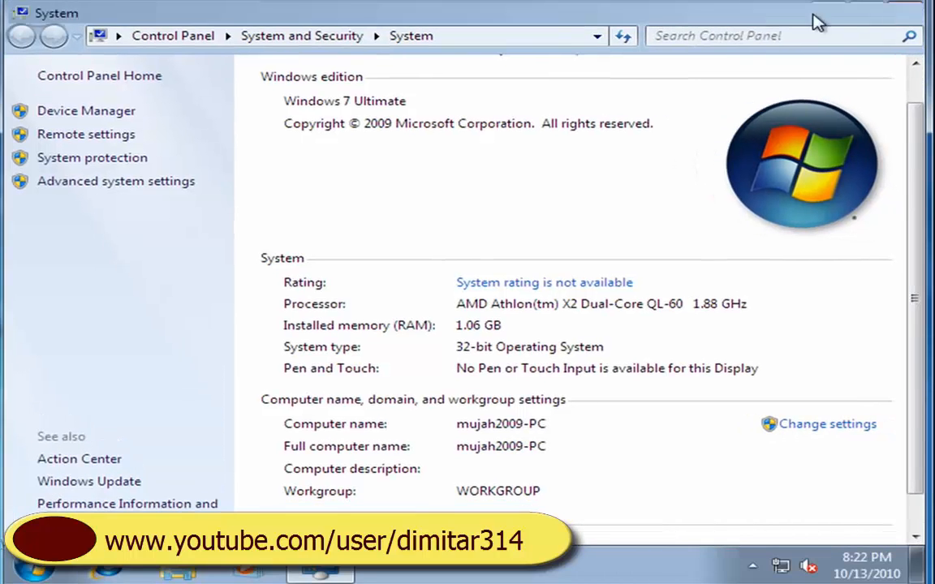
{"action": "left_click_drag", "start_coordinate": [811, 21], "coordinate": [285, 200]}
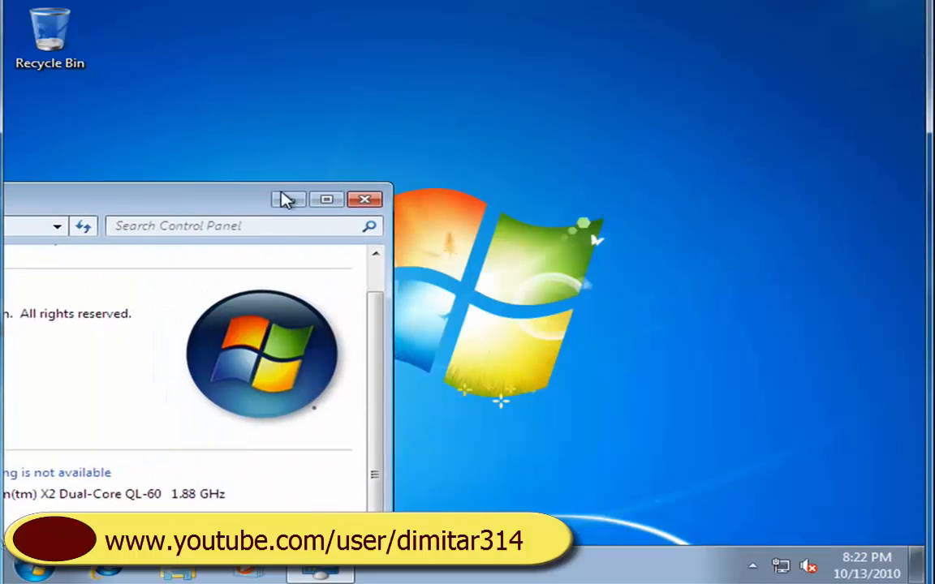
{"action": "double_click", "coordinate": [285, 200]}
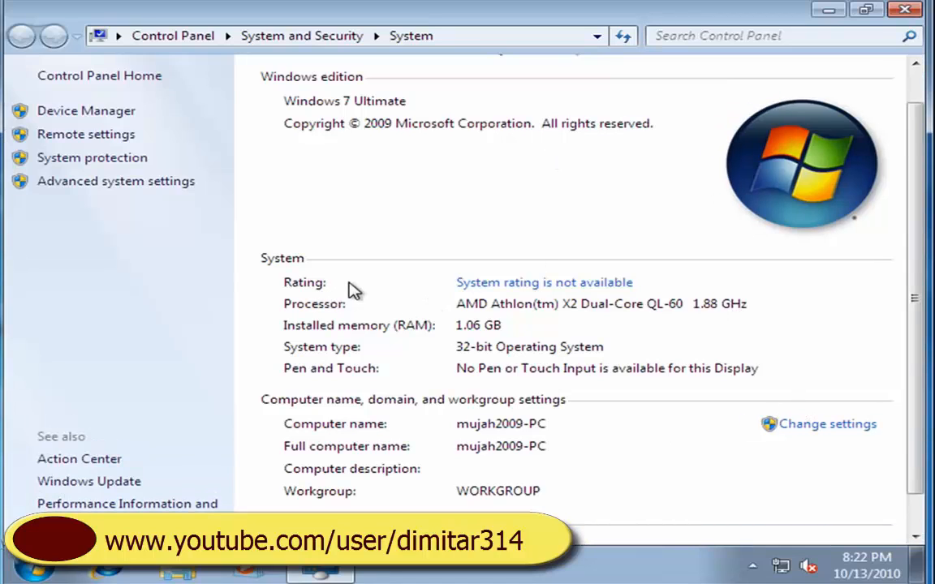
View the system rating details in Performance Information and Tools, and close the window
{"action": "left_click", "coordinate": [479, 283]}
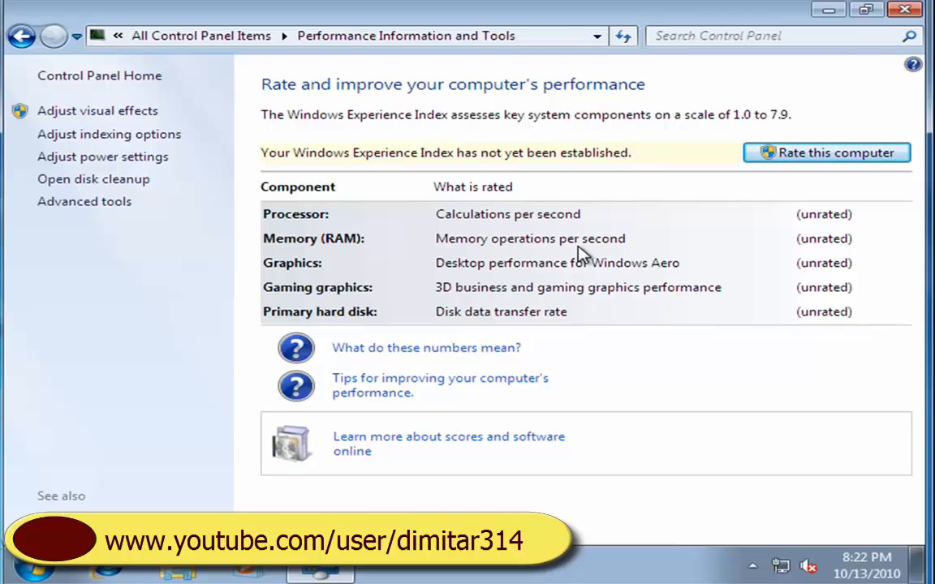
{"action": "left_click", "coordinate": [907, 10]}
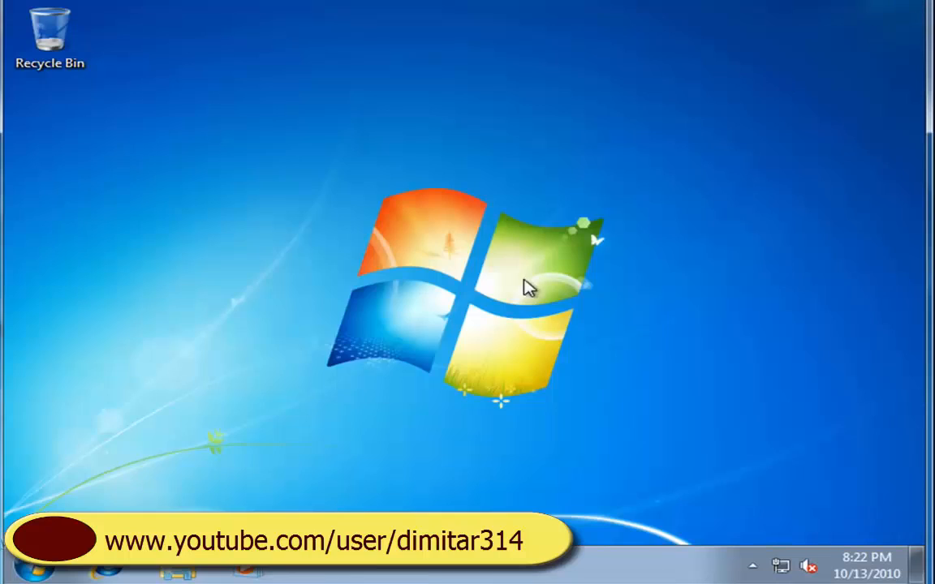
Reopen the Computer properties, check the Windows activation section, and close the System window
{"action": "left_click", "coordinate": [34, 570]}
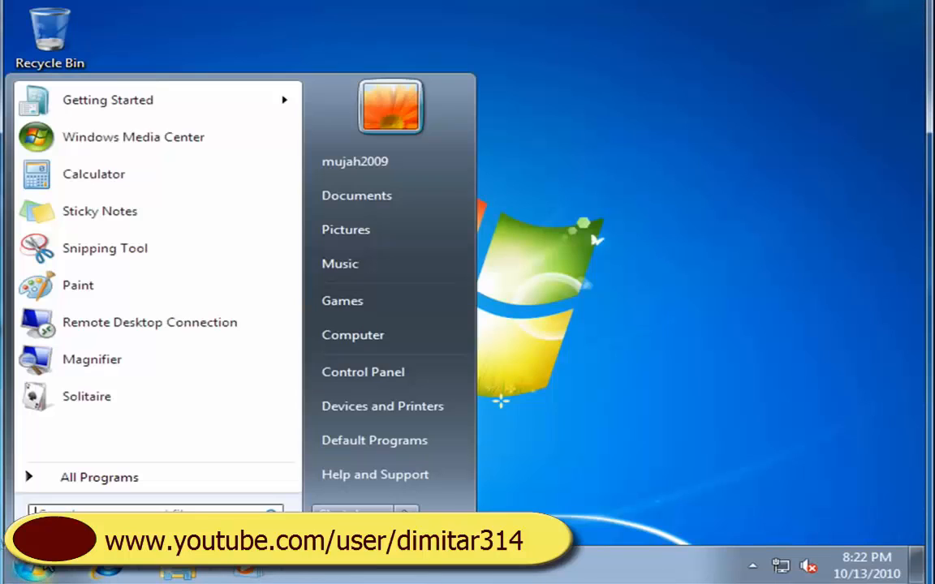
{"action": "right_click", "coordinate": [434, 332]}
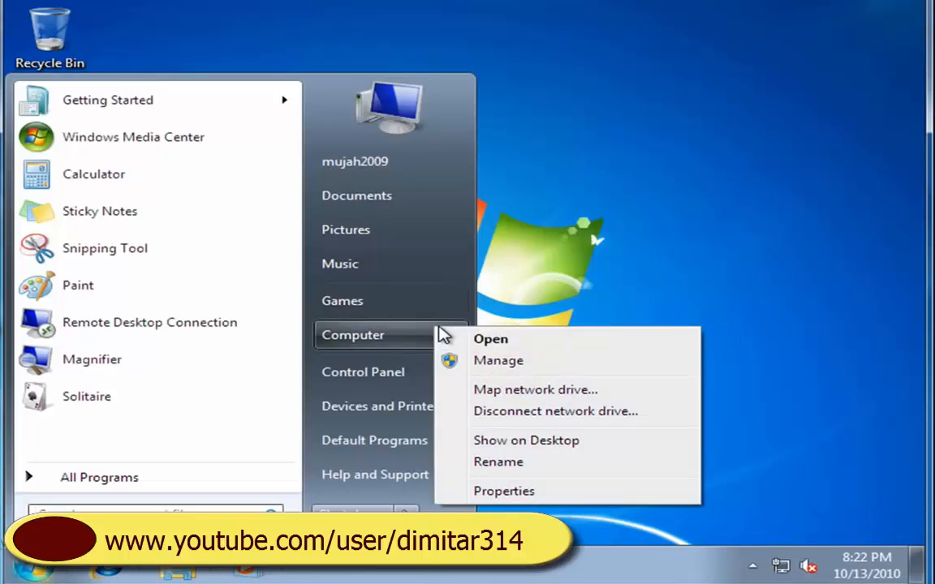
{"action": "key", "text": "Escape"}
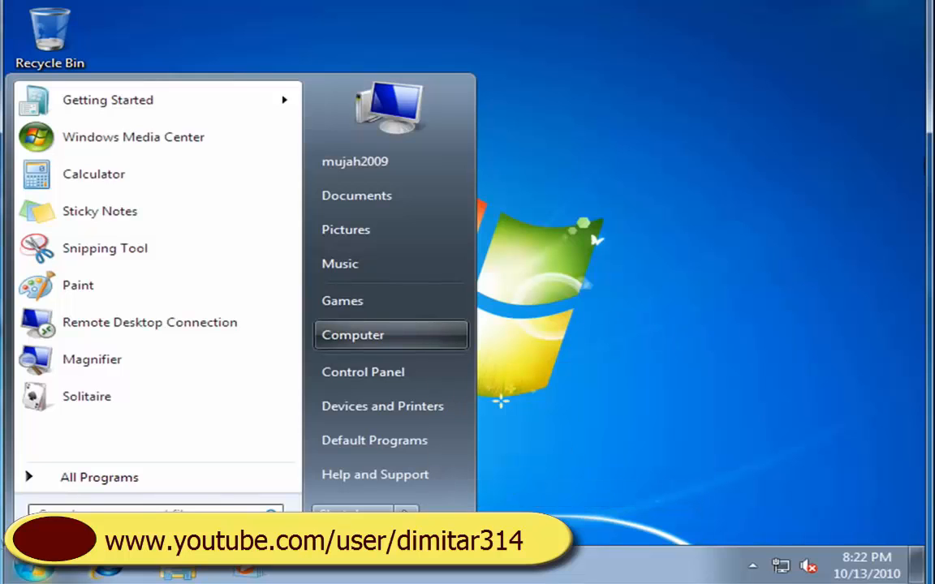
{"action": "left_click", "coordinate": [868, 185]}
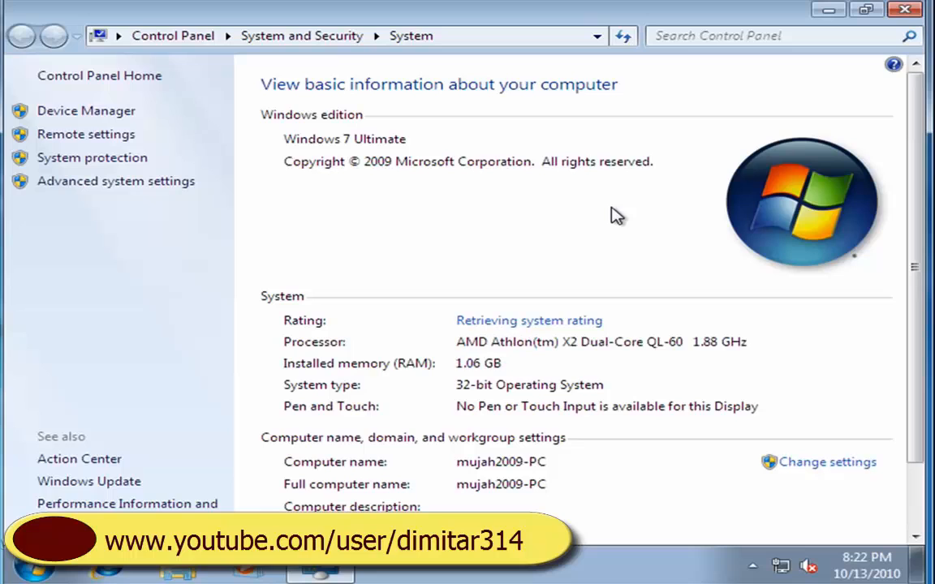
{"action": "scroll", "coordinate": [617, 349], "scroll_direction": "down", "scroll_amount": 2}
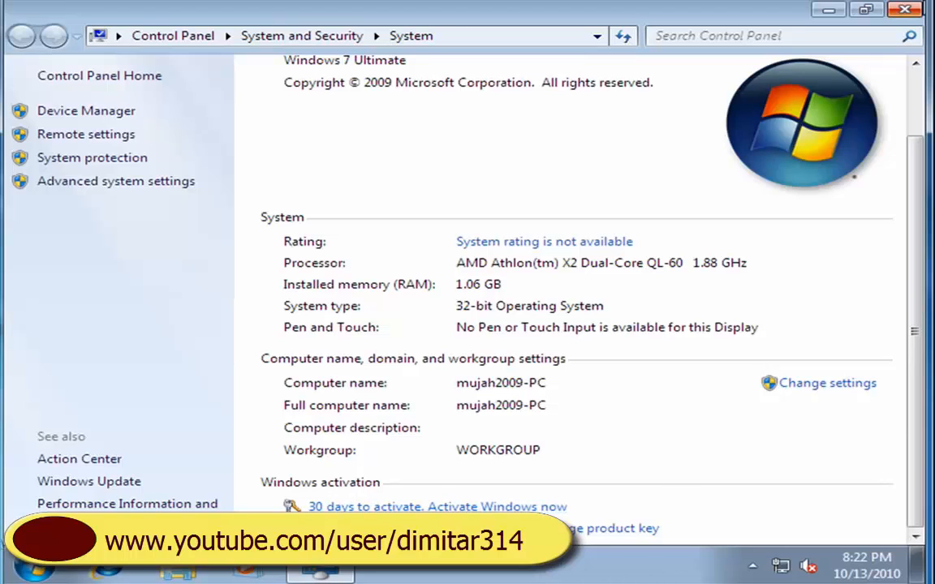
{"action": "left_click", "coordinate": [910, 12]}
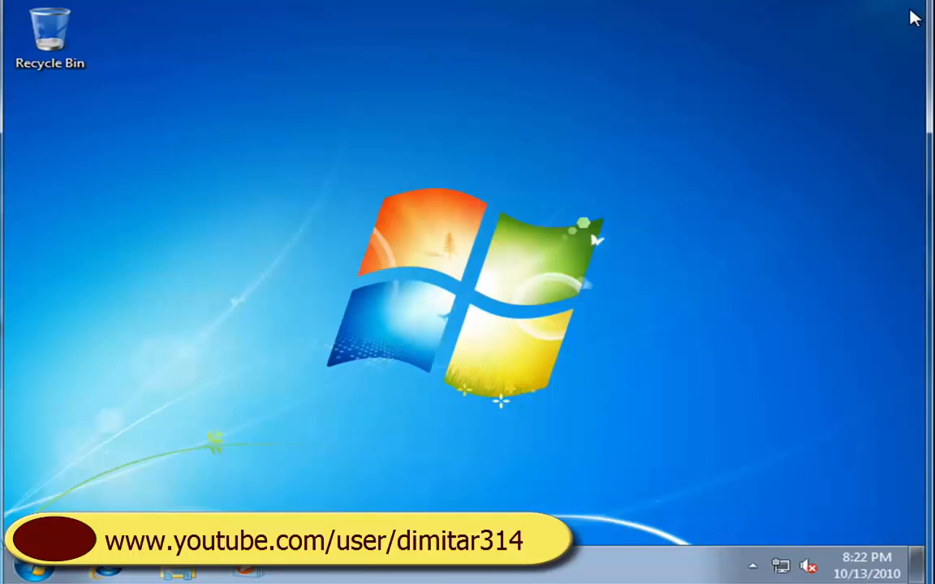